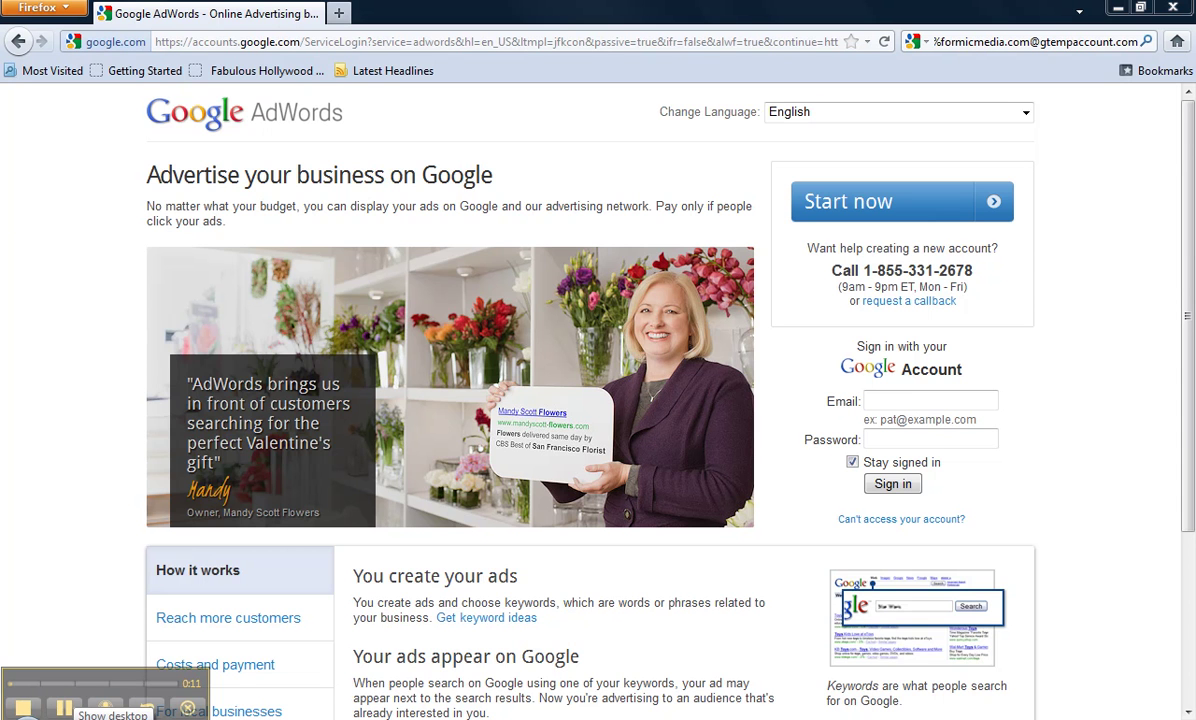
# Step: Minimize Firefox's AdWords sign-in page to show the Windows desktop
pyautogui.click(105, 708)
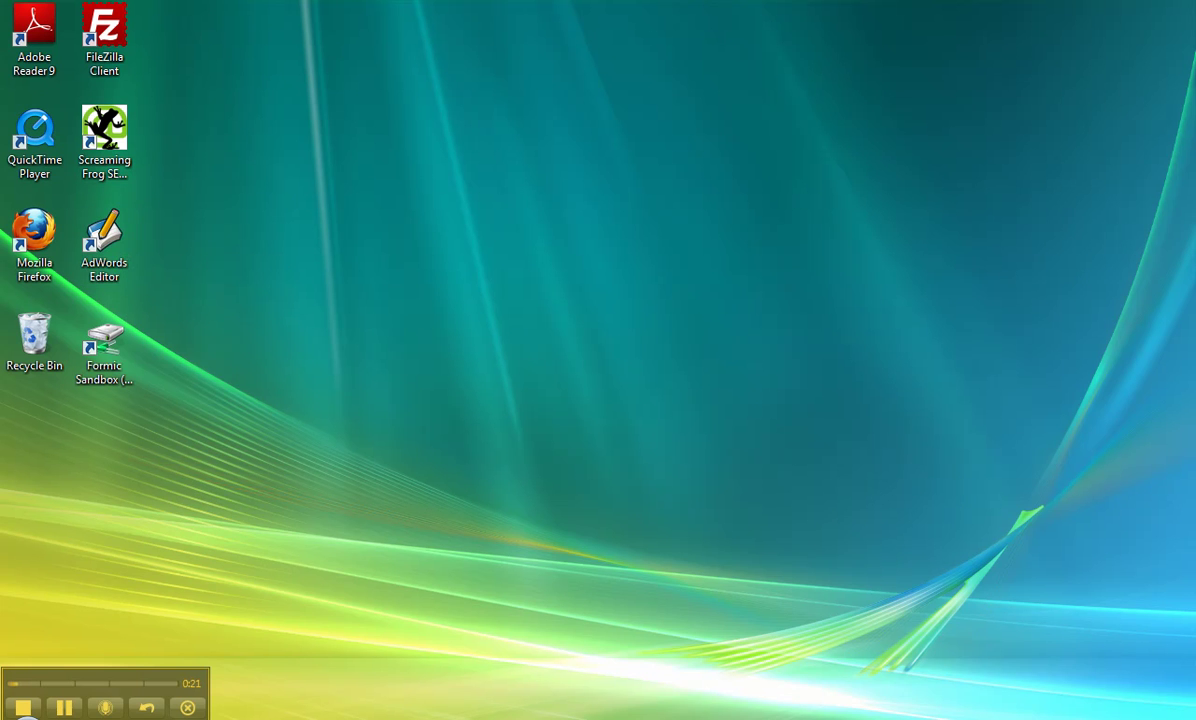
pyautogui.moveTo(239, 710)
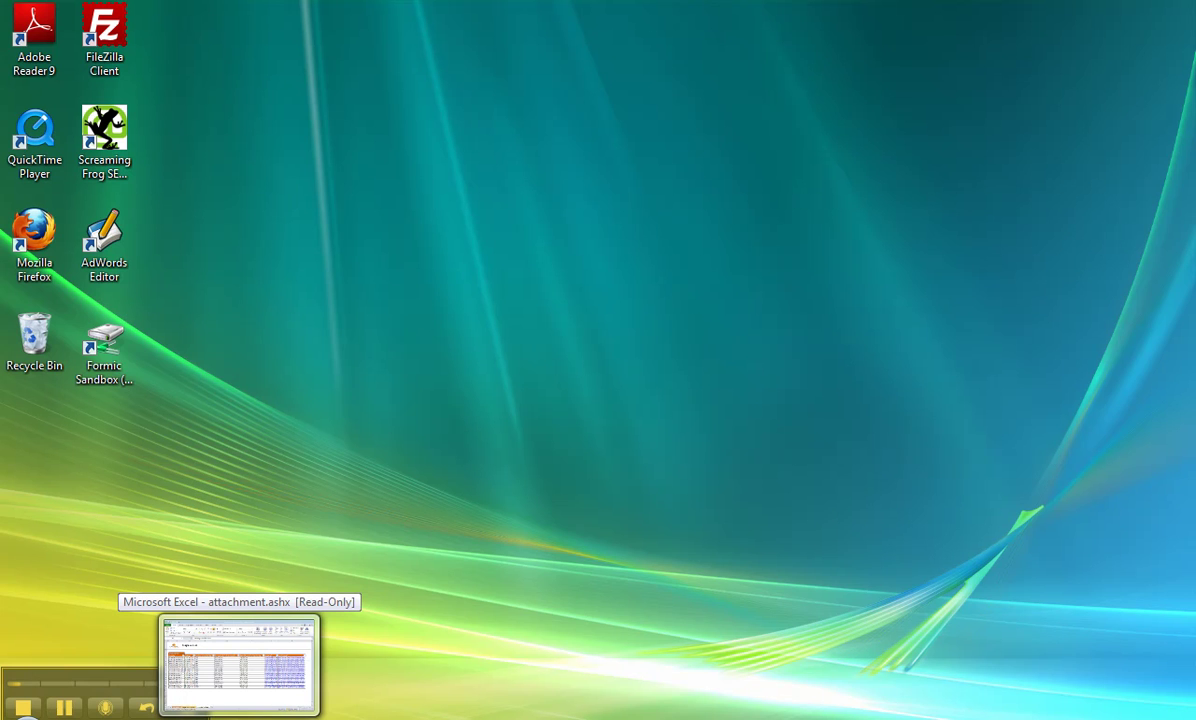
# Step: Review the Excel workbook's Negative Keywords sheet, maximize on the Keywords sheet, then go to AdWords Editor
pyautogui.click(239, 665)
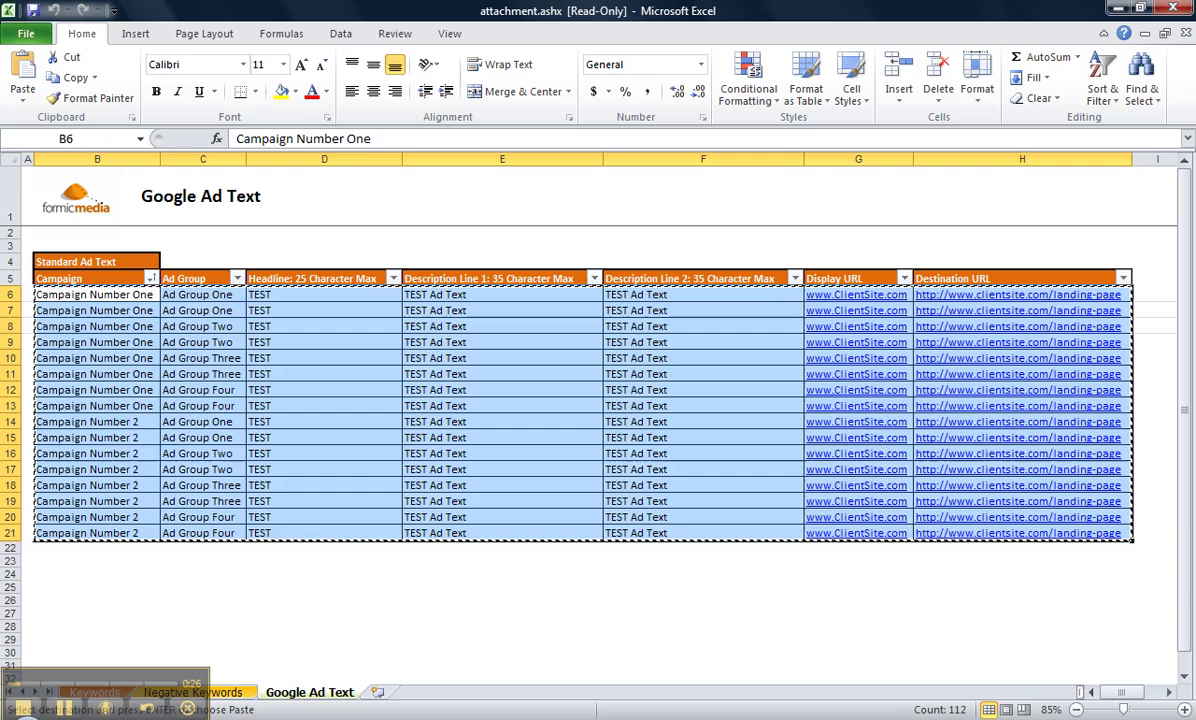
pyautogui.click(440, 651)
pyautogui.click(150, 639)
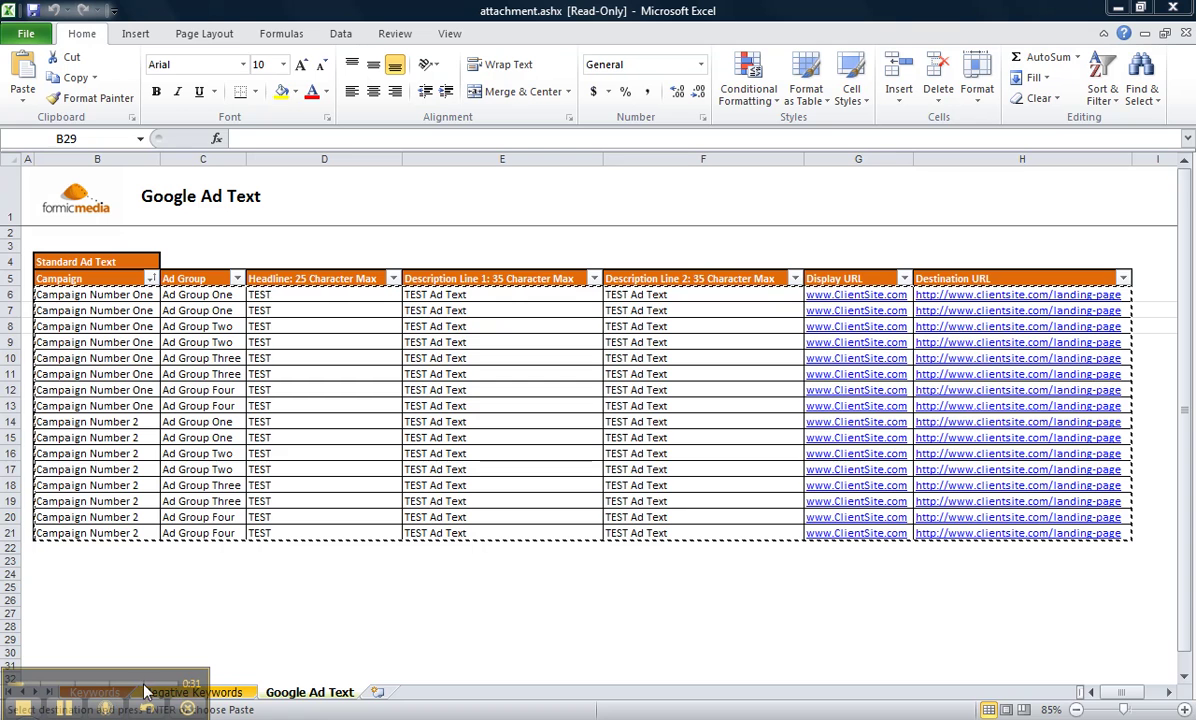
pyautogui.click(232, 694)
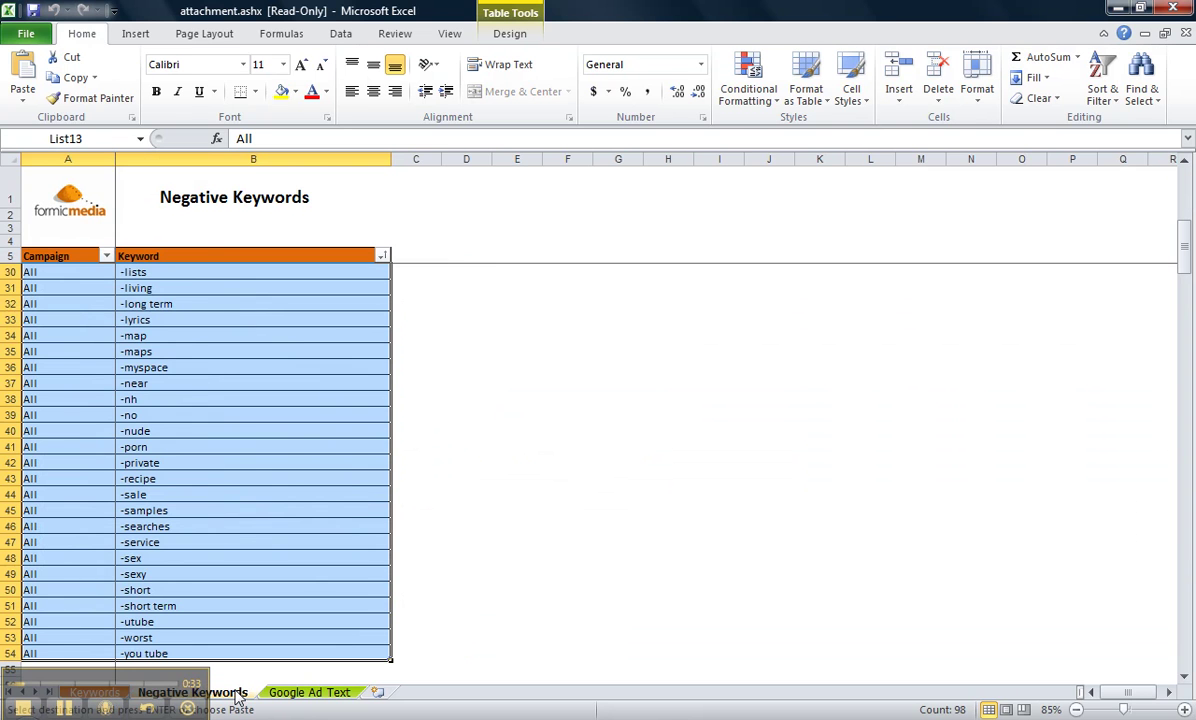
pyautogui.click(1140, 8)
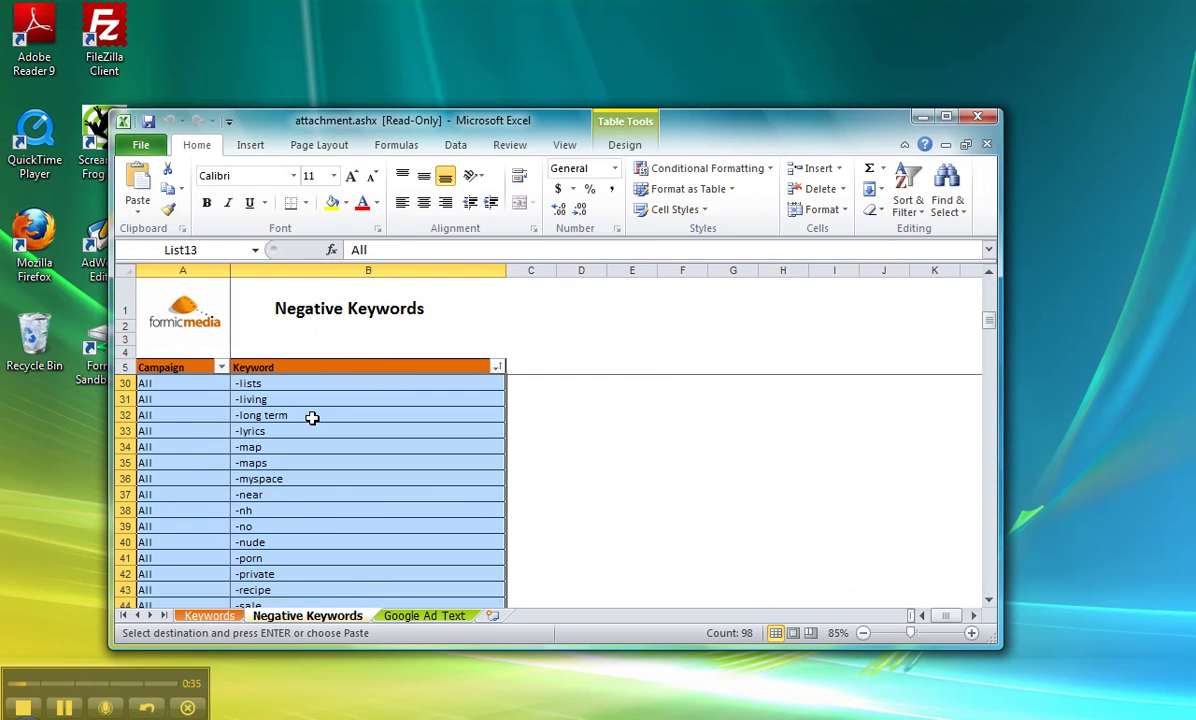
pyautogui.click(200, 616)
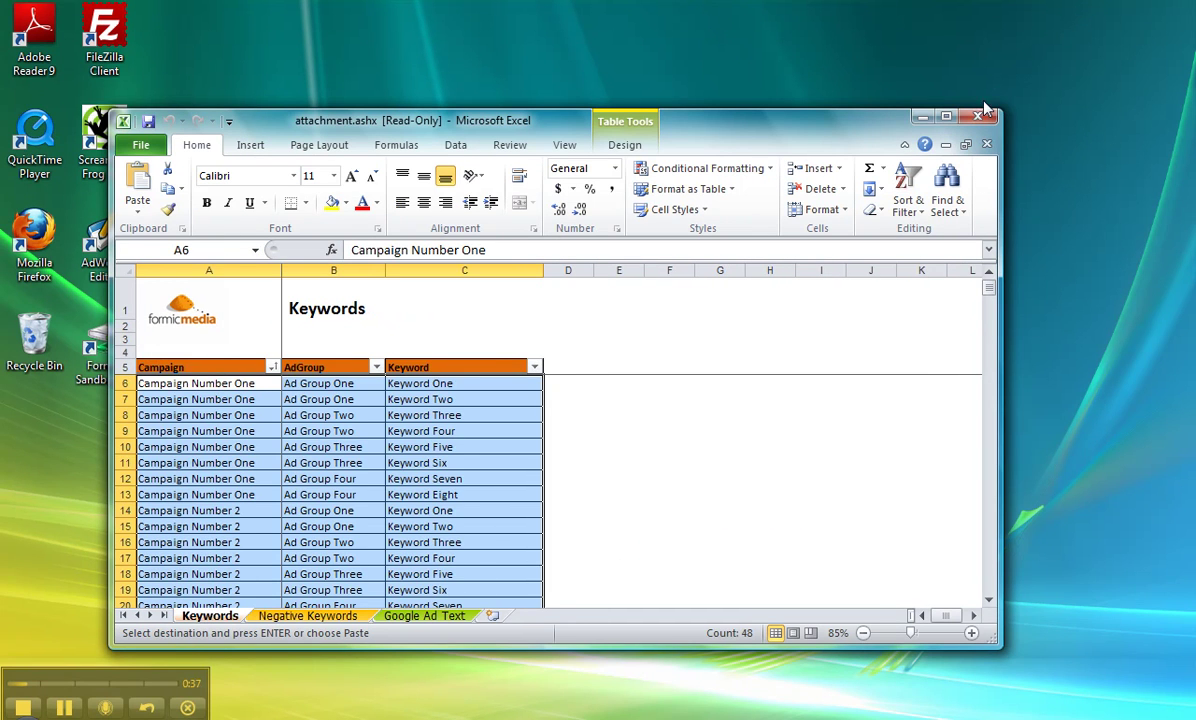
pyautogui.click(946, 118)
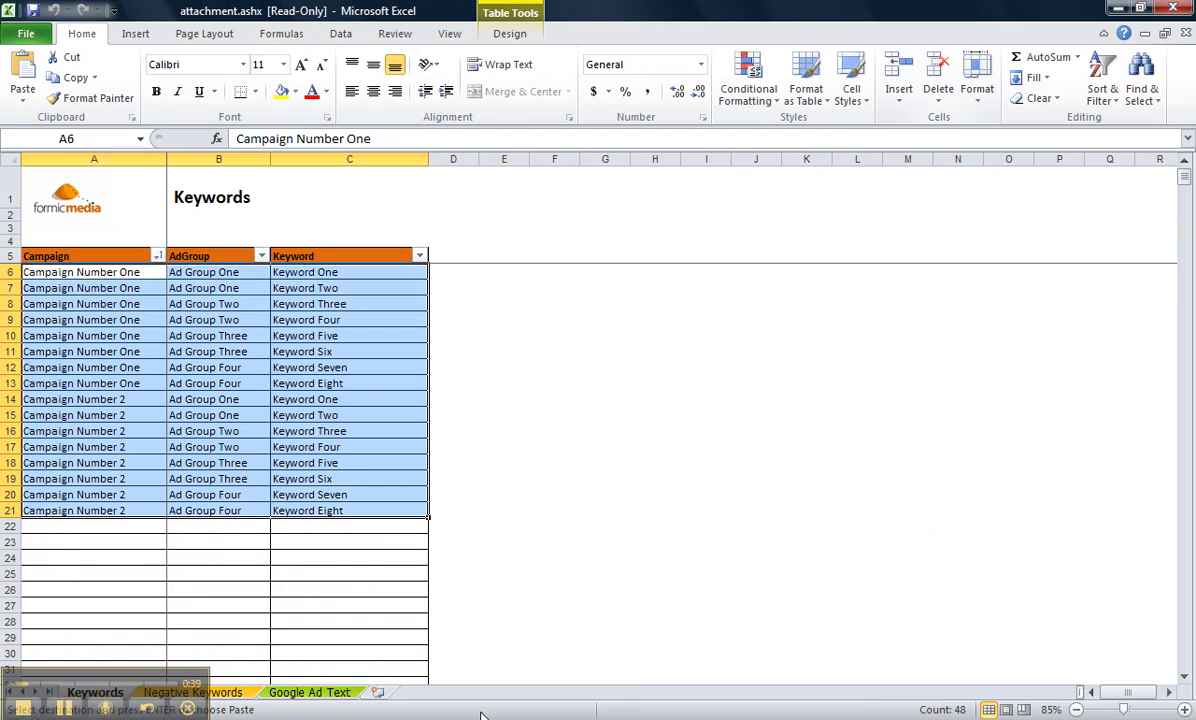
pyautogui.moveTo(538, 716)
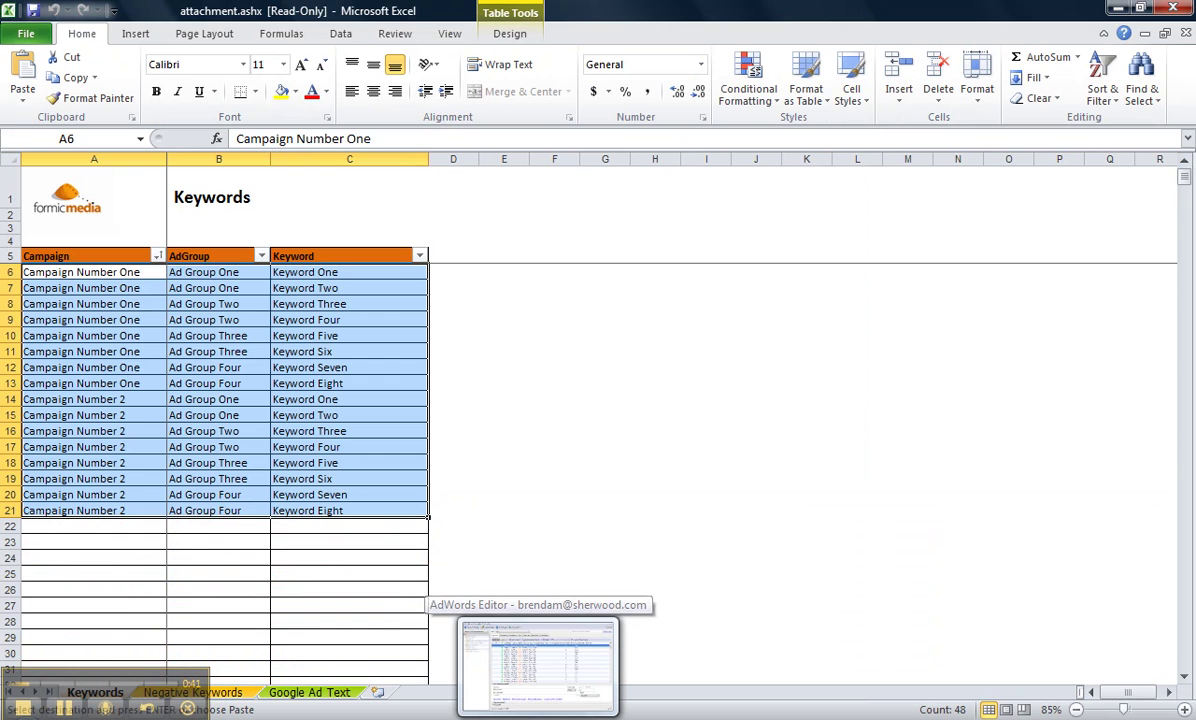
pyautogui.click(538, 665)
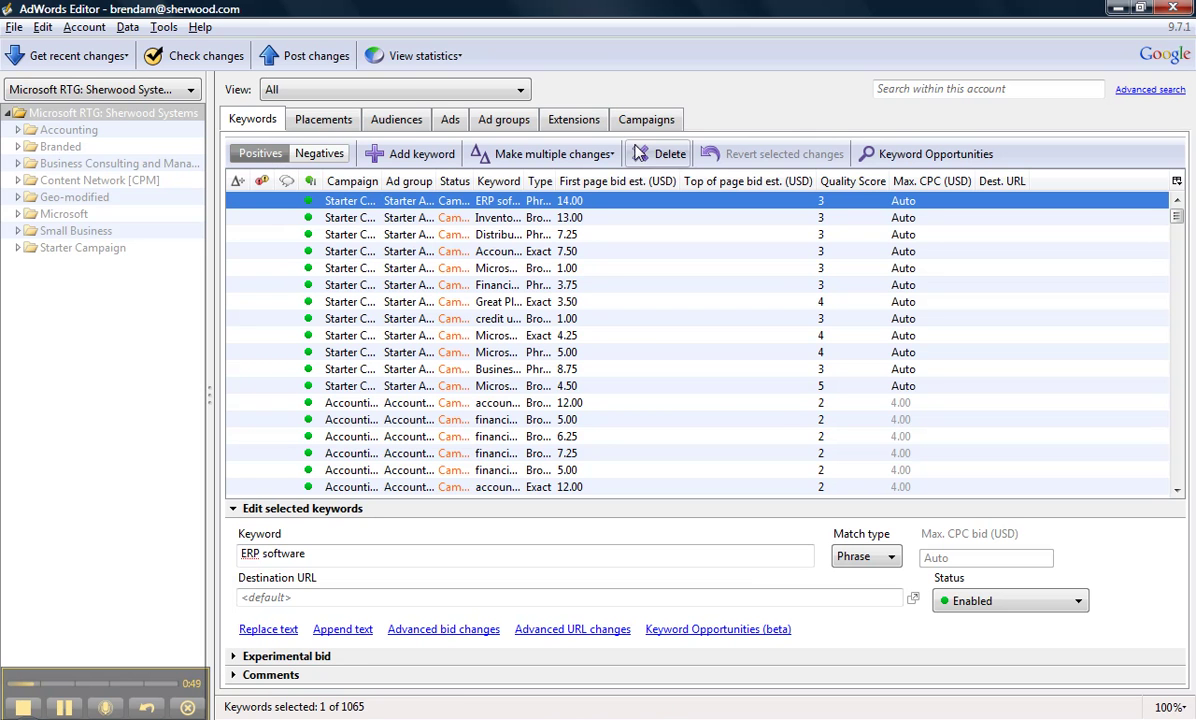
# Step: Copy the Excel Keywords table A6:C21 and open AdWords Editor's Make multiple changes options
pyautogui.hotkey('alt', 'Tab')
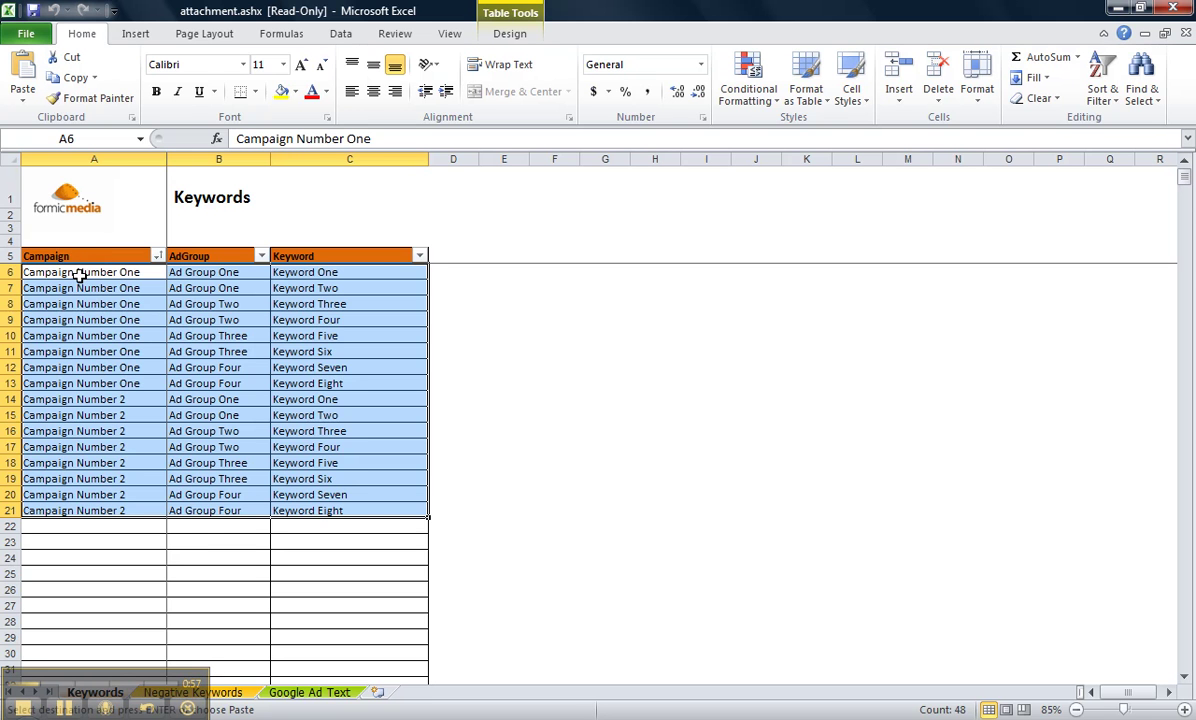
pyautogui.hotkey('ctrl', 'c')
pyautogui.hotkey('alt', 'Tab')
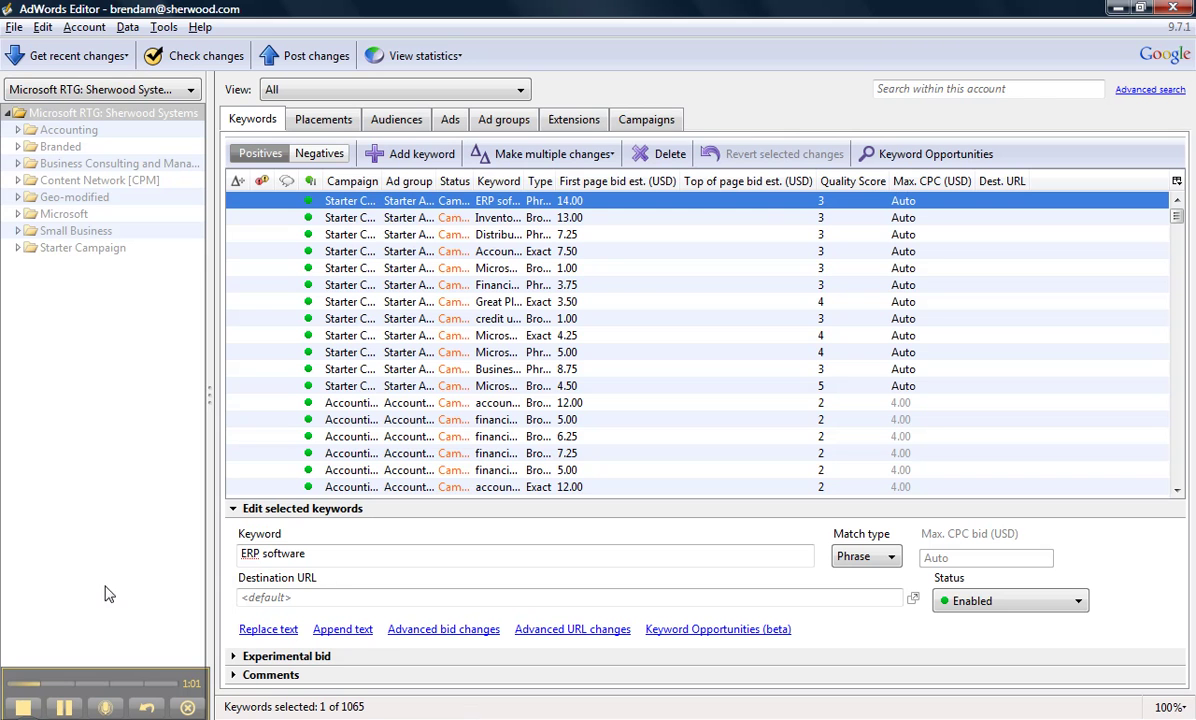
pyautogui.click(480, 155)
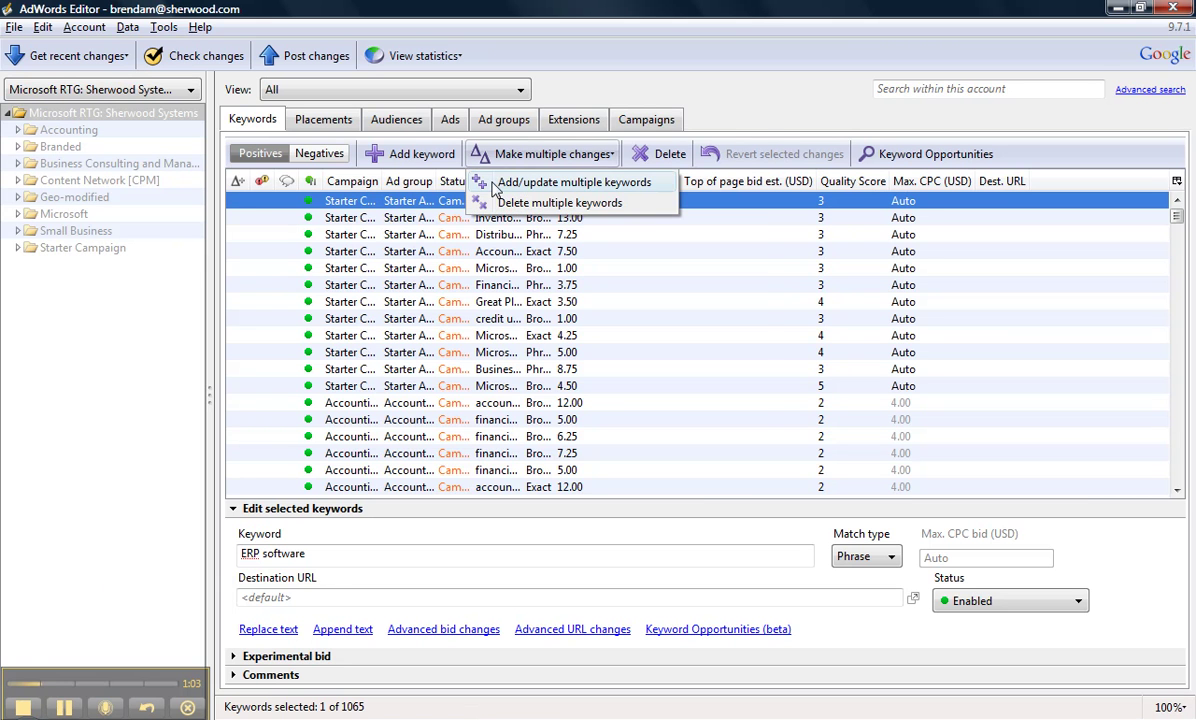
# Step: Paste and process the 16 keywords, check both campaigns' four ad groups, and keep the changes
pyautogui.click(492, 185)
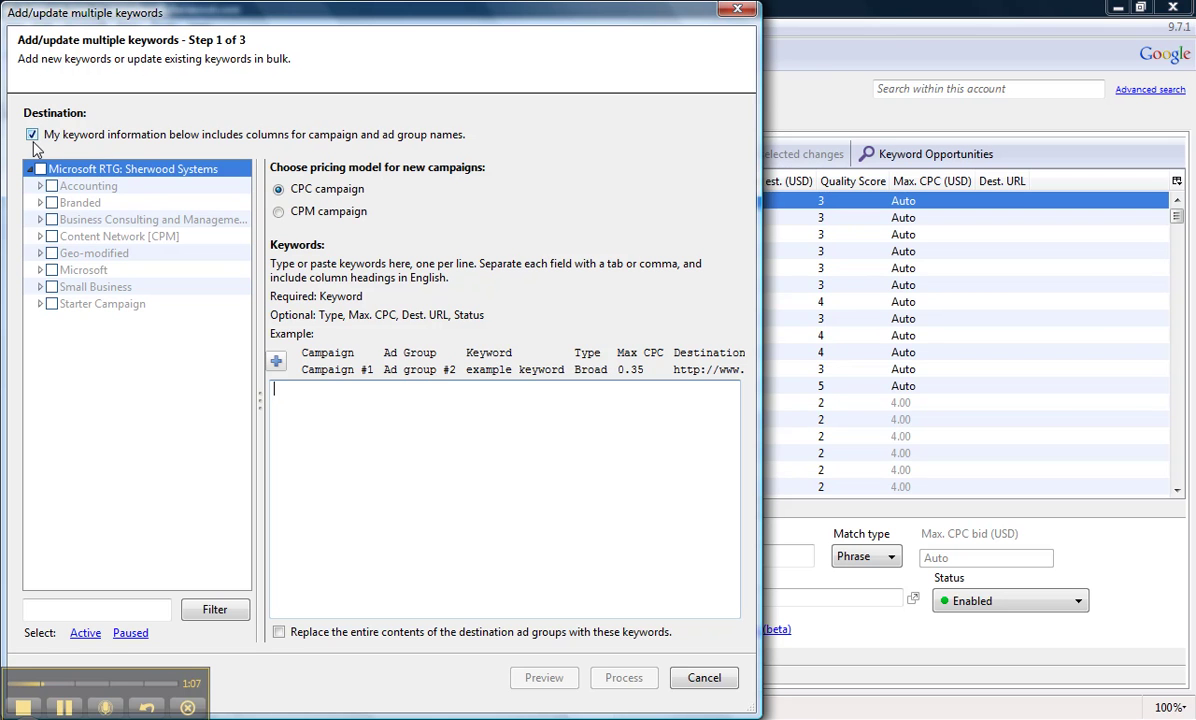
pyautogui.hotkey('ctrl', 'v')
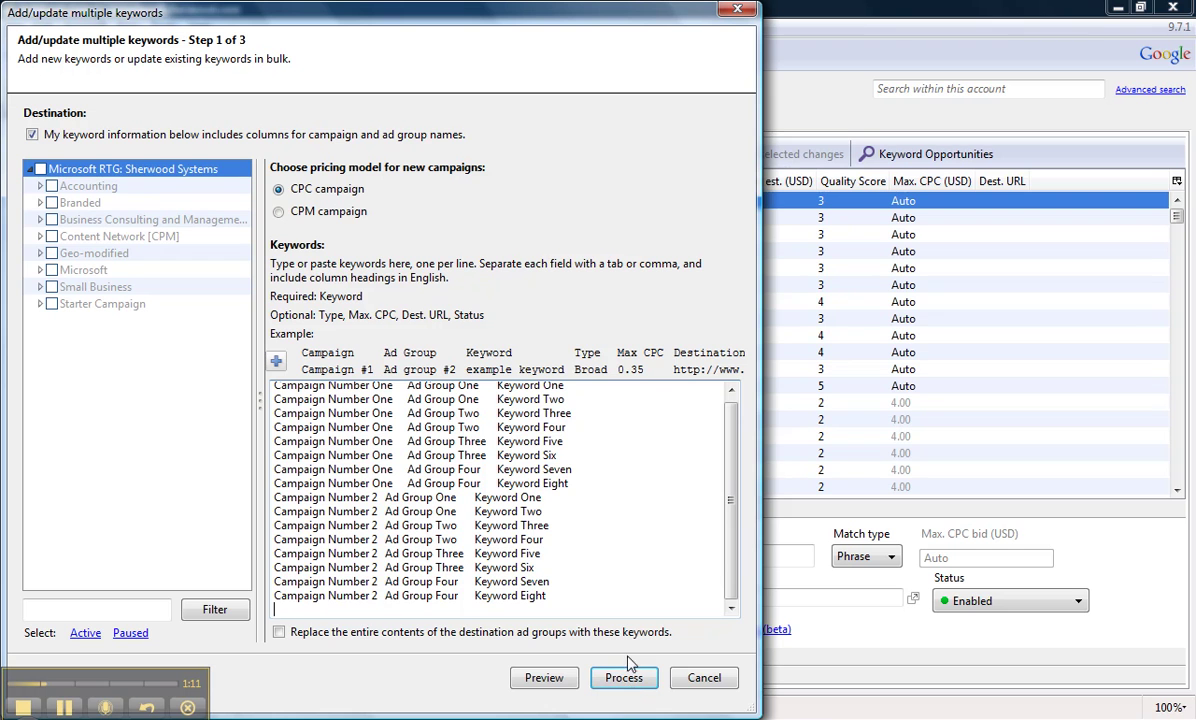
pyautogui.click(630, 684)
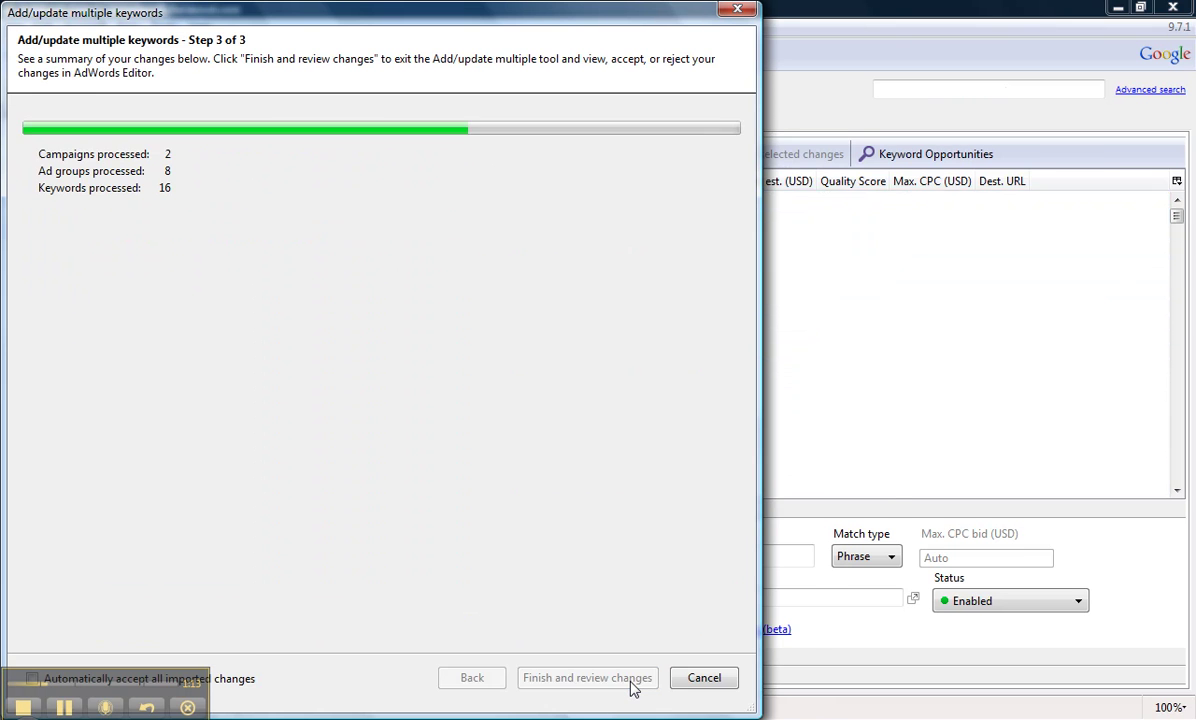
pyautogui.click(612, 680)
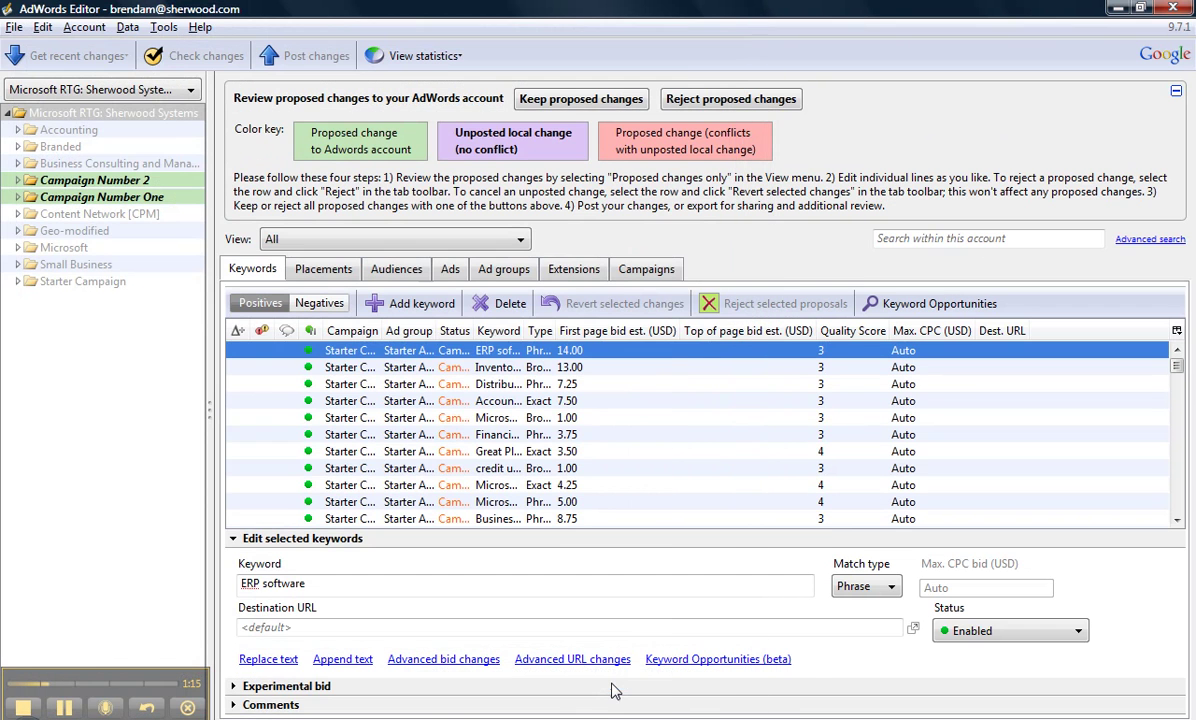
pyautogui.click(18, 180)
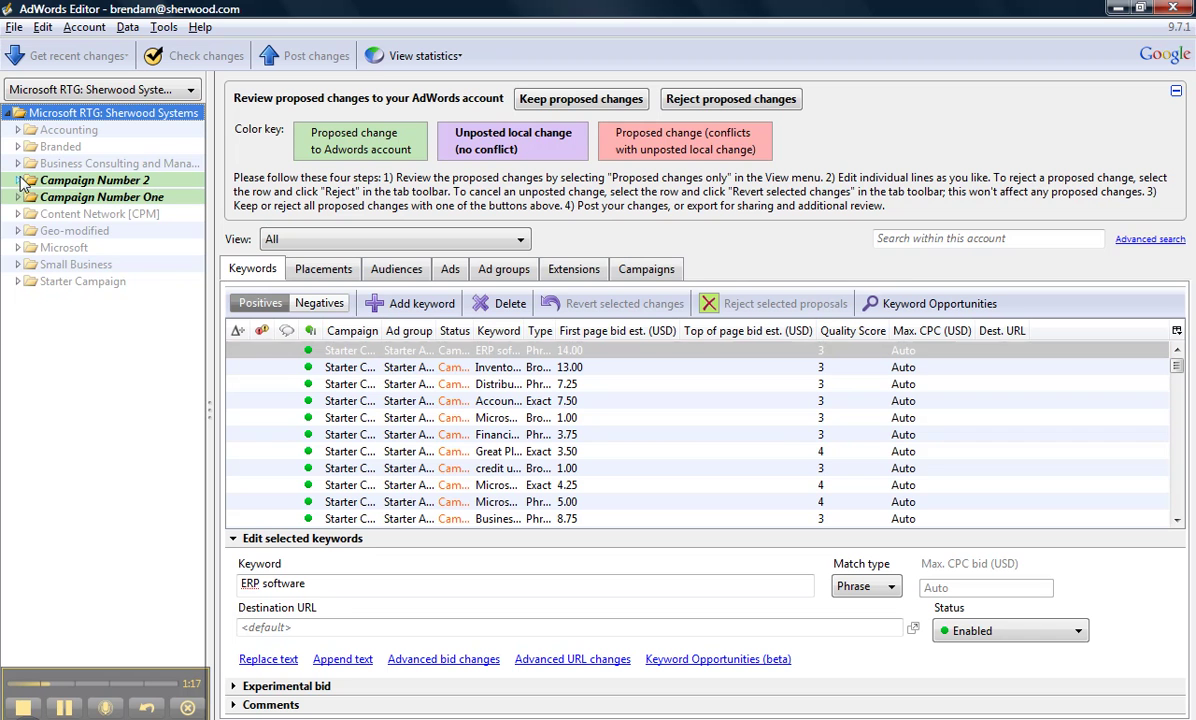
pyautogui.click(18, 264)
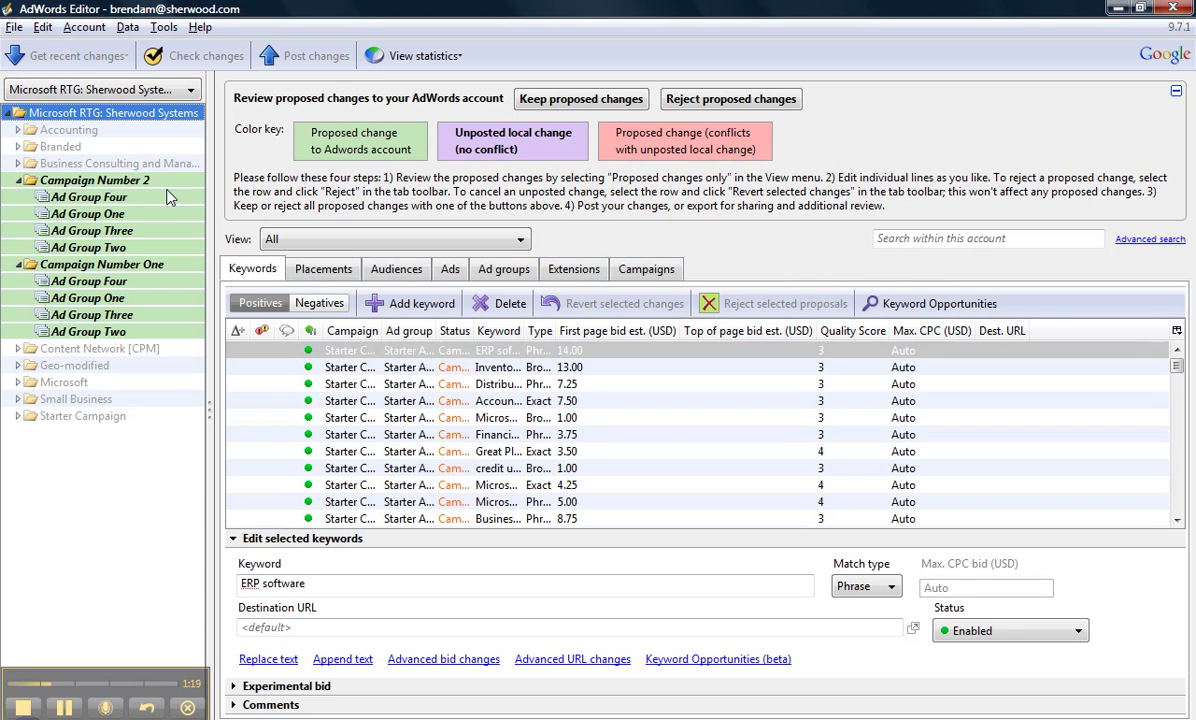
pyautogui.click(547, 104)
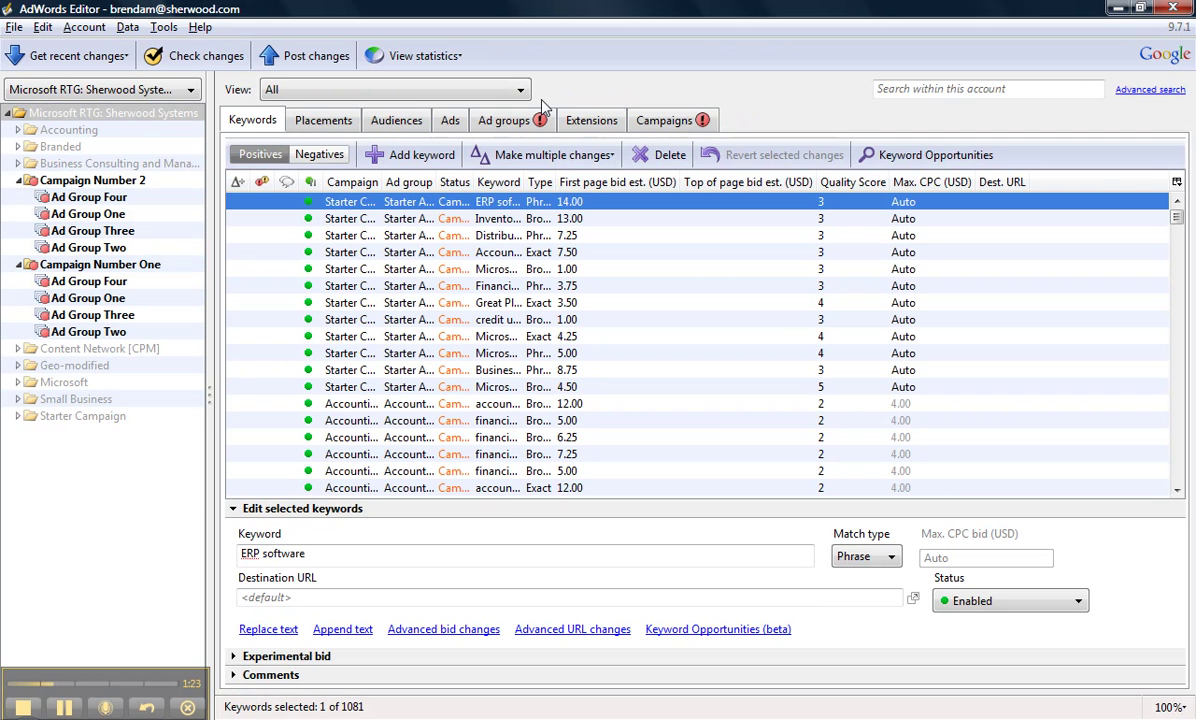
# Step: Open the Add multiple negative keywords dialog from the negative keywords list
pyautogui.click(318, 155)
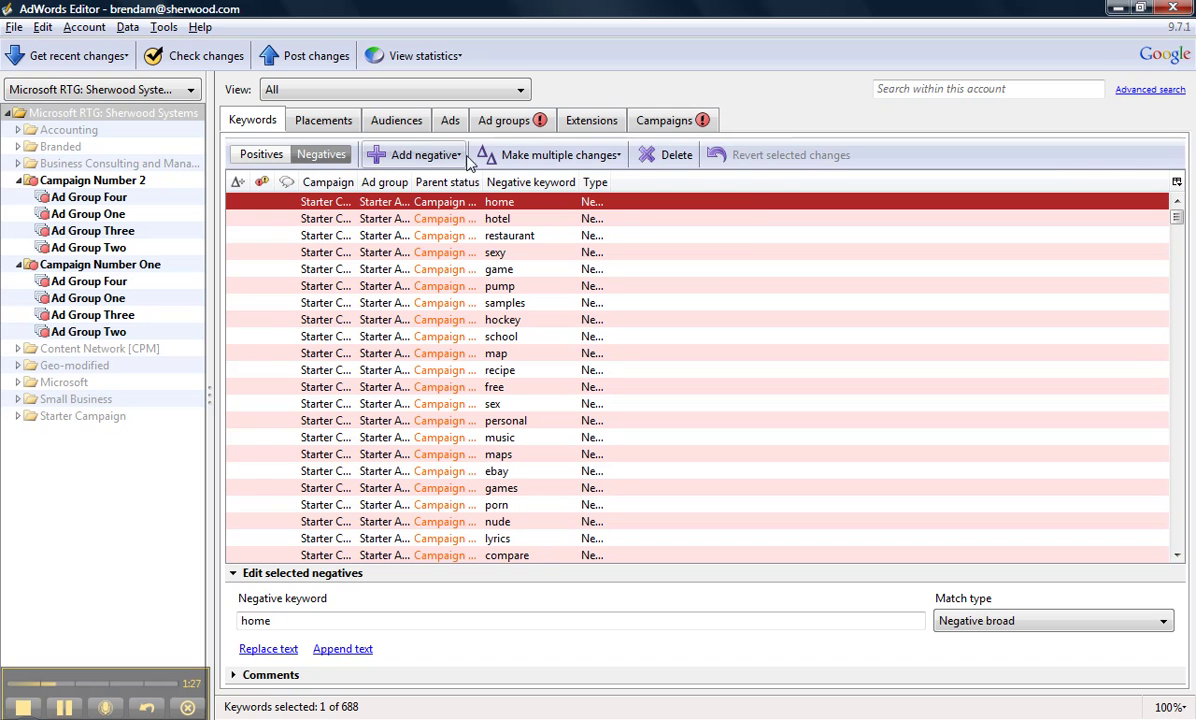
pyautogui.click(507, 156)
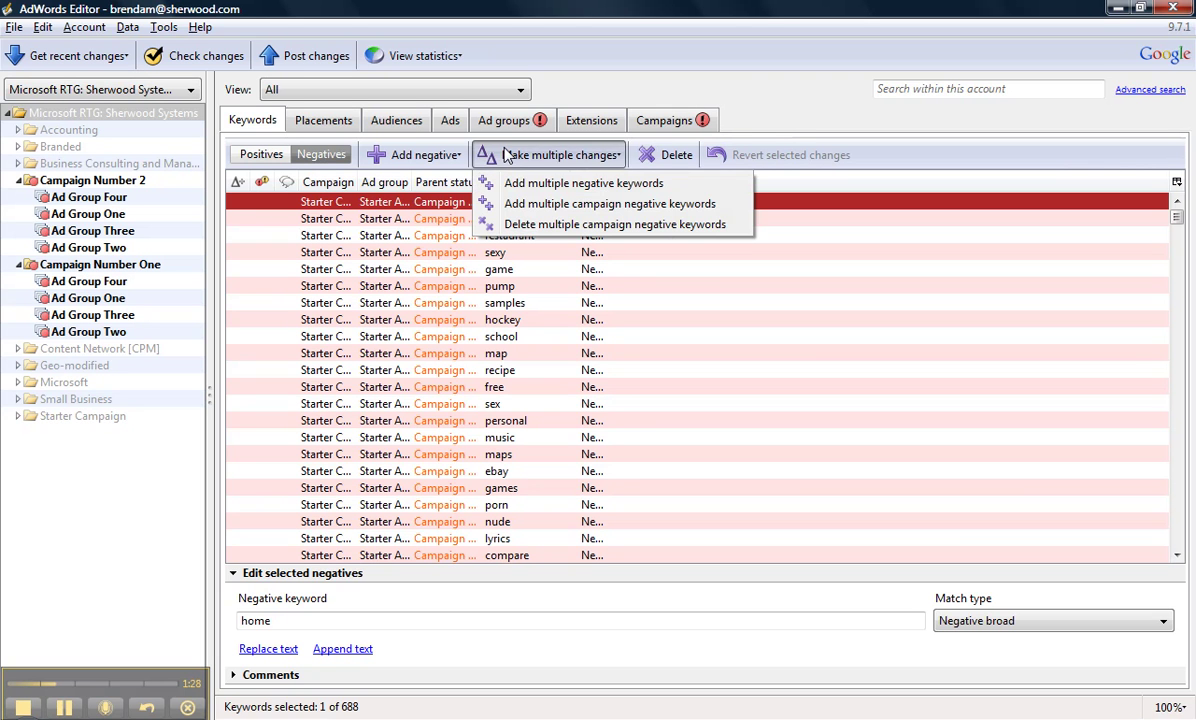
pyautogui.click(538, 190)
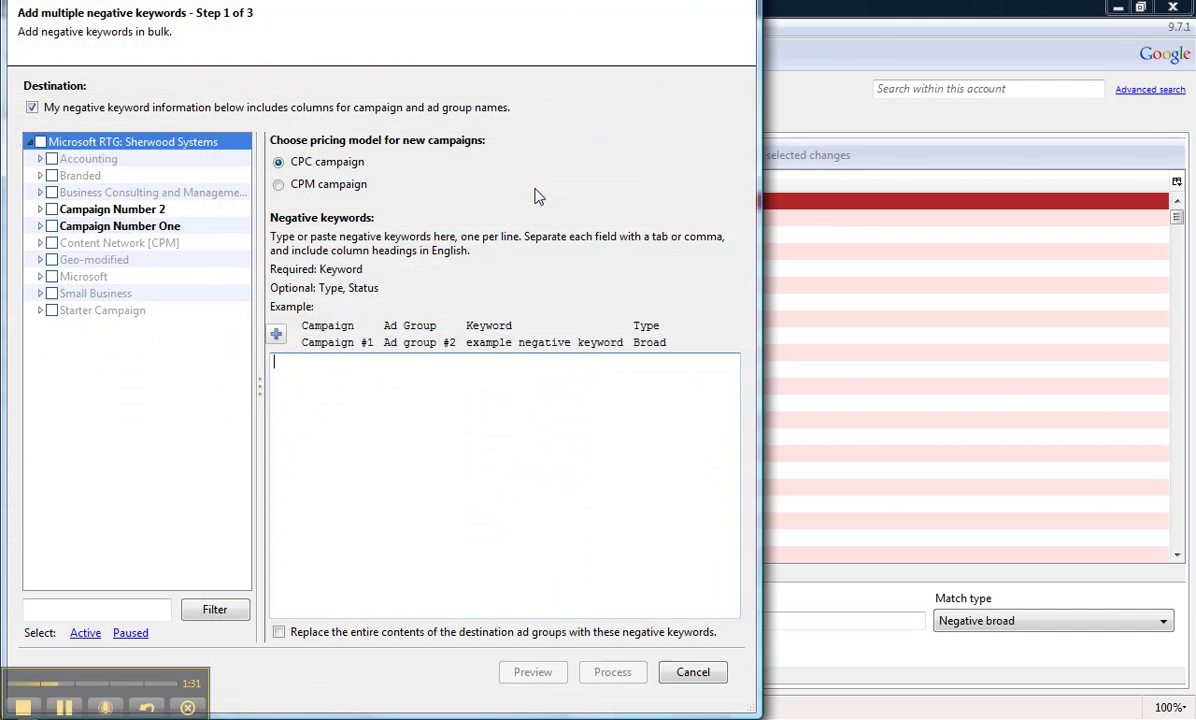
# Step: Copy negative keywords B30:B54 from Excel's Negative Keywords sheet for the import dialog
pyautogui.hotkey('alt', 'Tab')
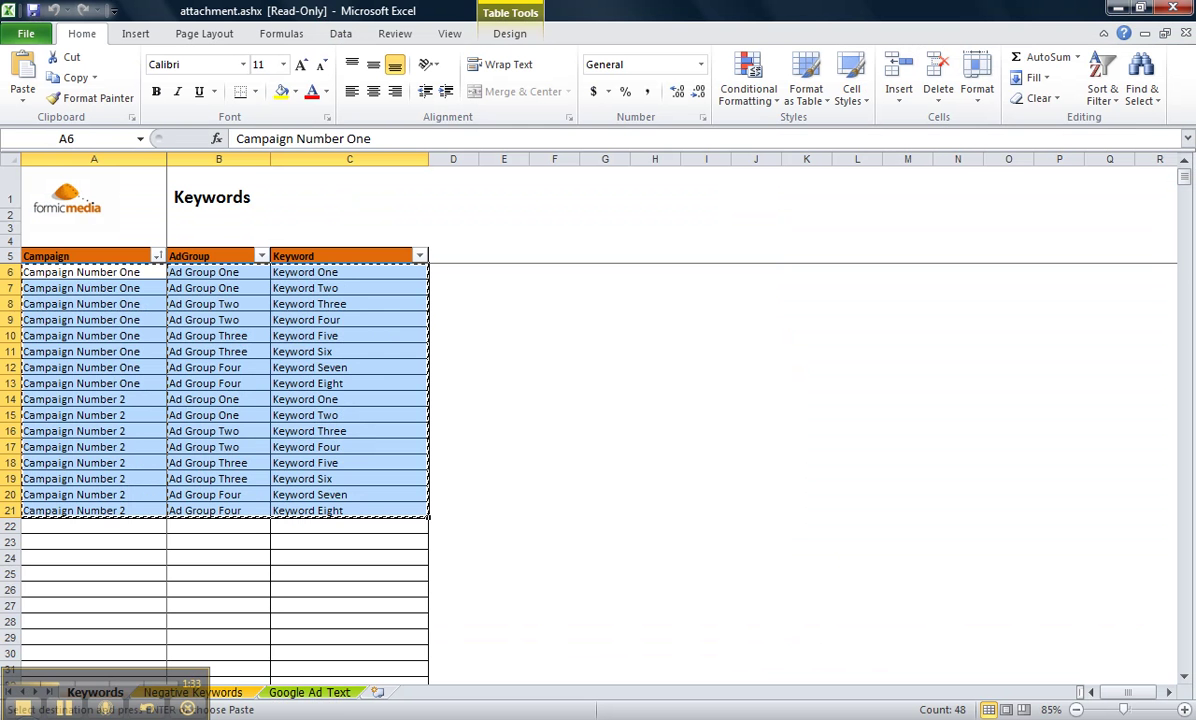
pyautogui.click(193, 692)
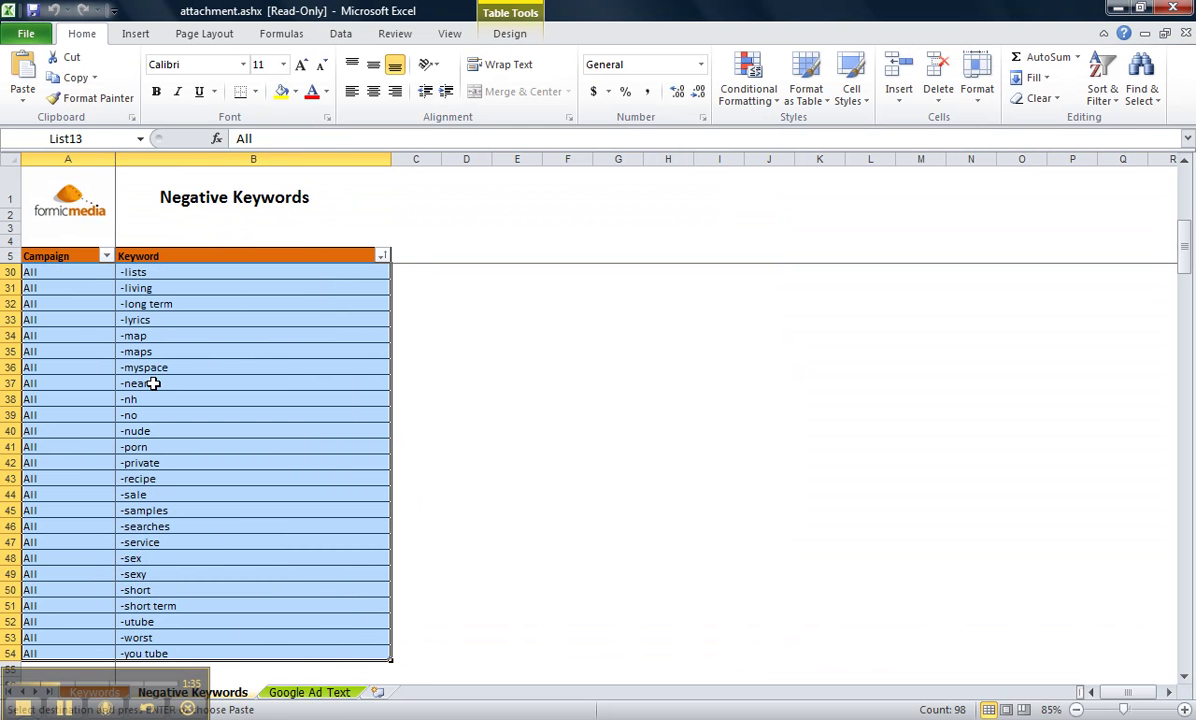
pyautogui.moveTo(256, 270); pyautogui.dragTo(256, 648)
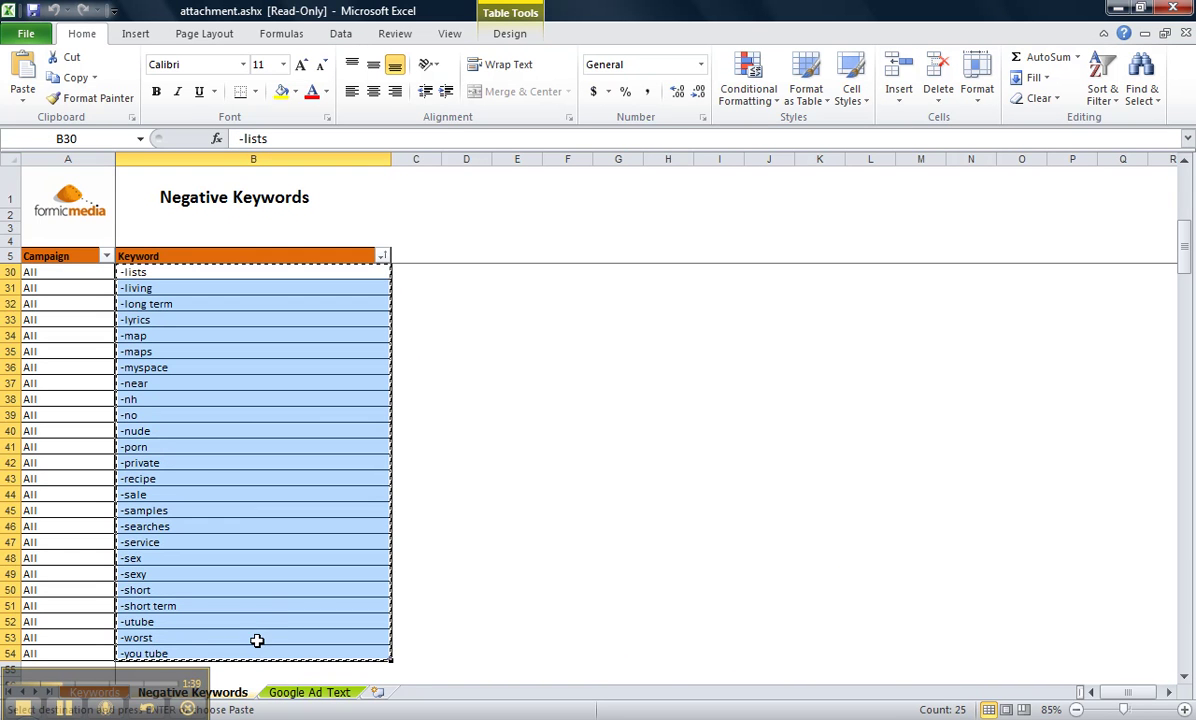
pyautogui.hotkey('ctrl', 'c')
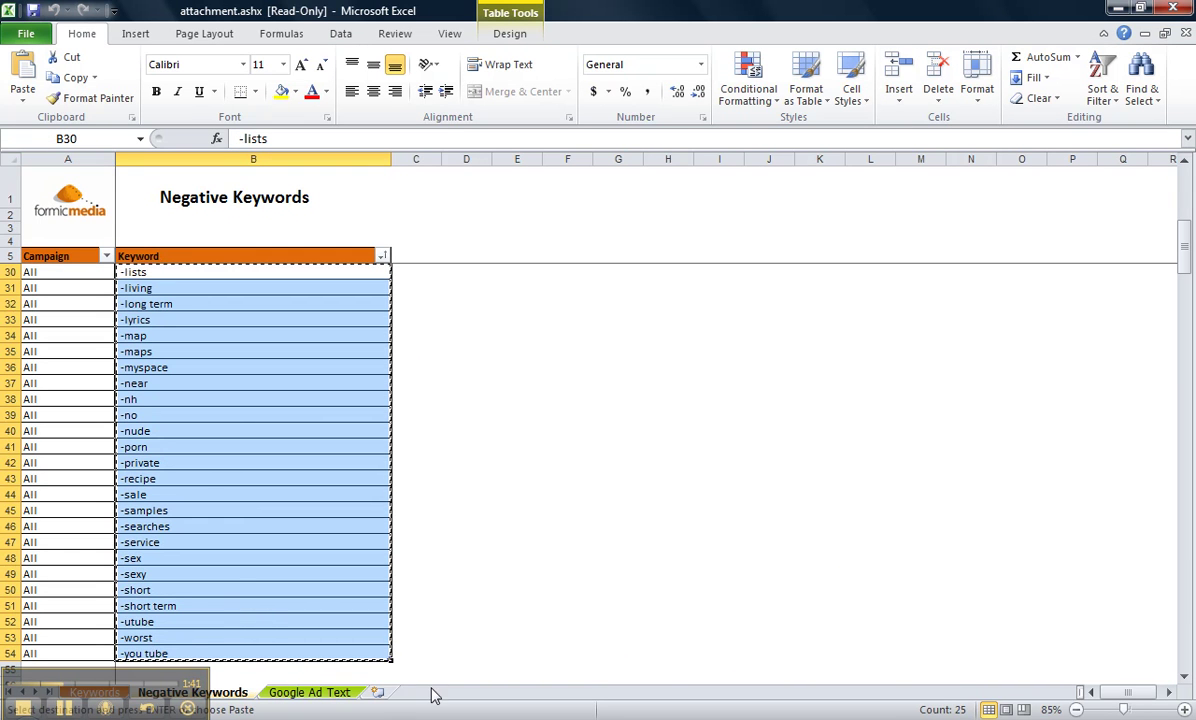
pyautogui.hotkey('alt', 'Tab')
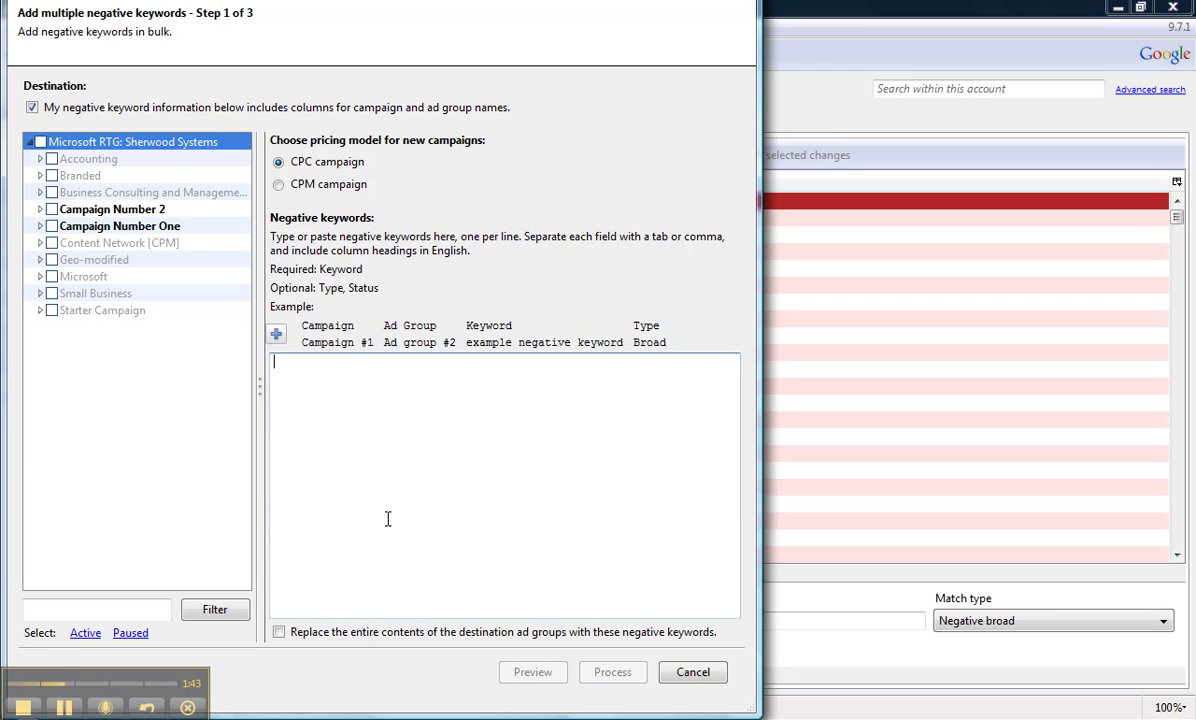
# Step: Choose Campaign Number 2 and Campaign Number One as destinations and paste the negative keywords
pyautogui.click(51, 209)
pyautogui.click(51, 226)
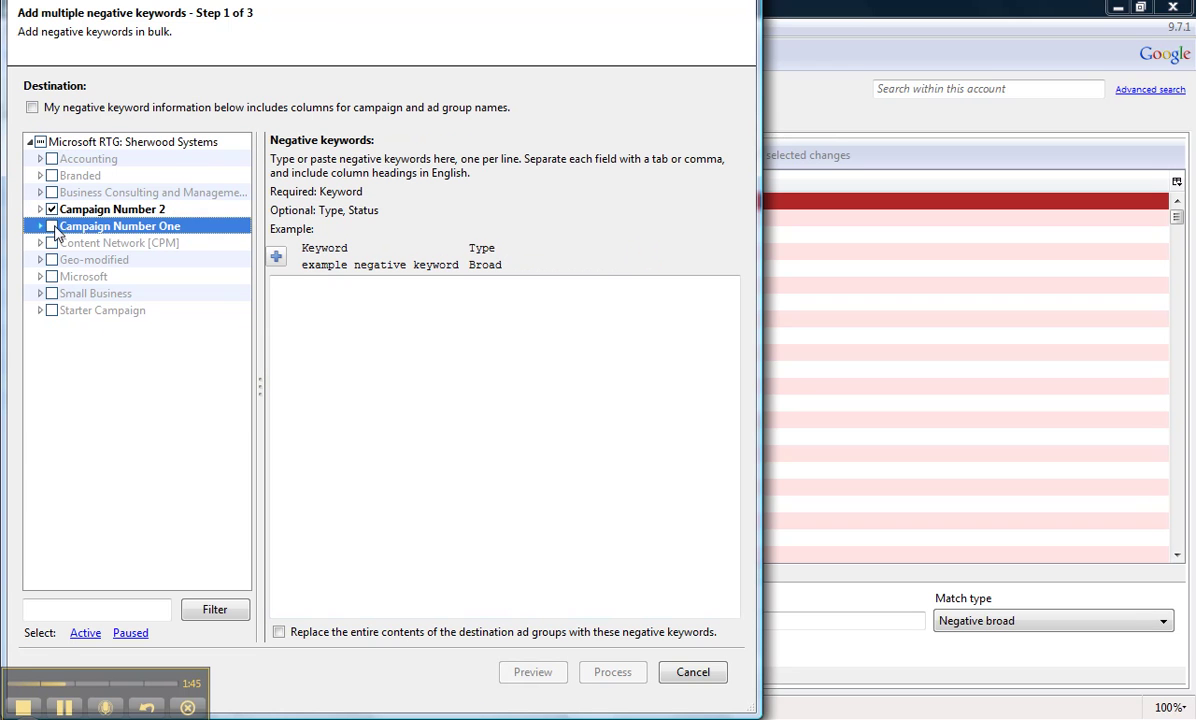
pyautogui.click(478, 356)
pyautogui.hotkey('ctrl', 'v')
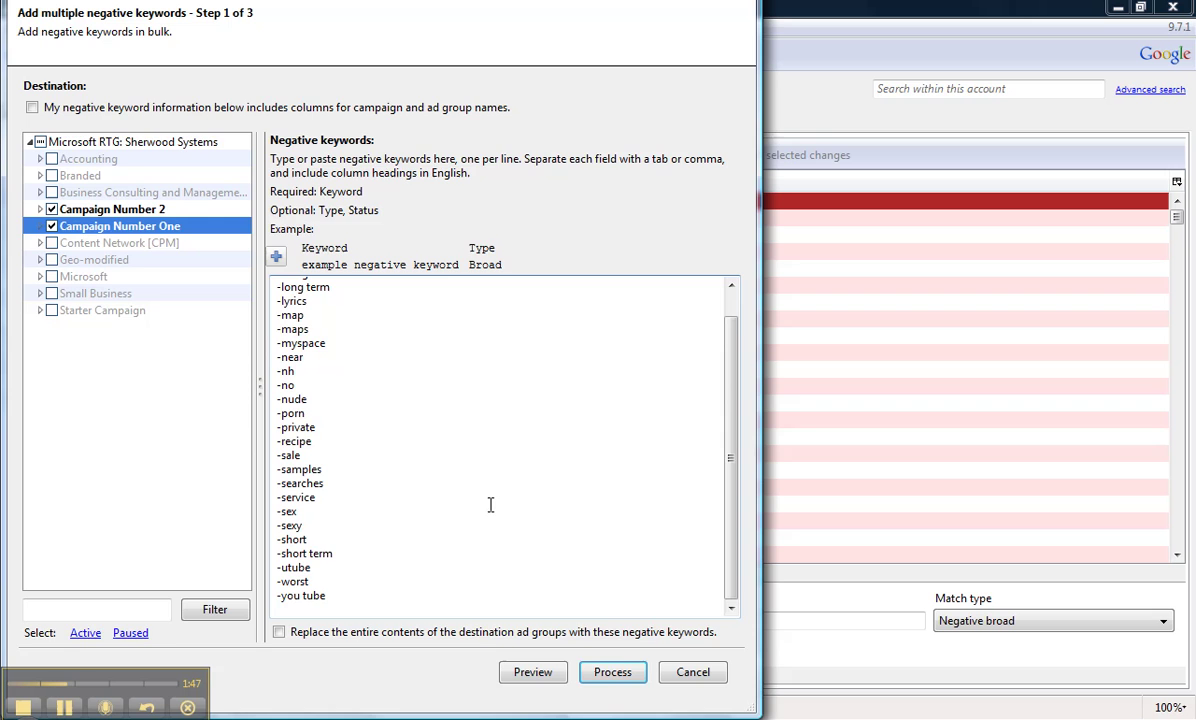
pyautogui.click(611, 673)
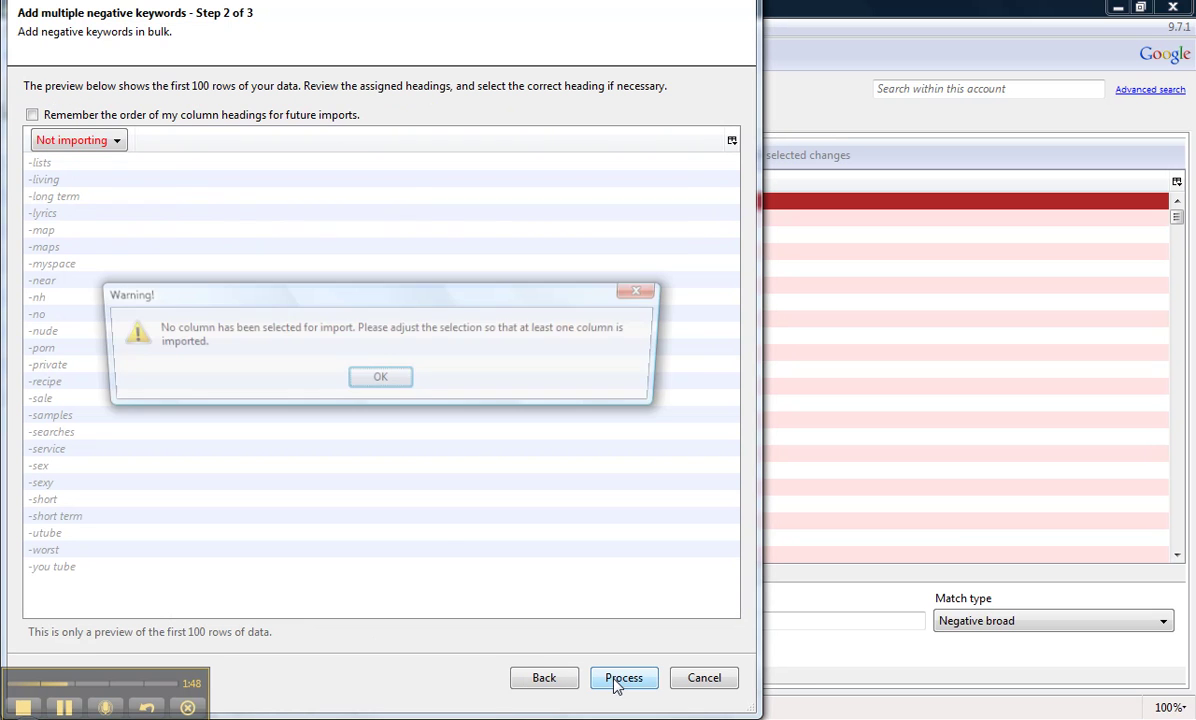
pyautogui.click(380, 381)
# Step: Label the imported column as Keyword, process the import, and keep the proposed changes
pyautogui.click(80, 142)
pyautogui.click(85, 179)
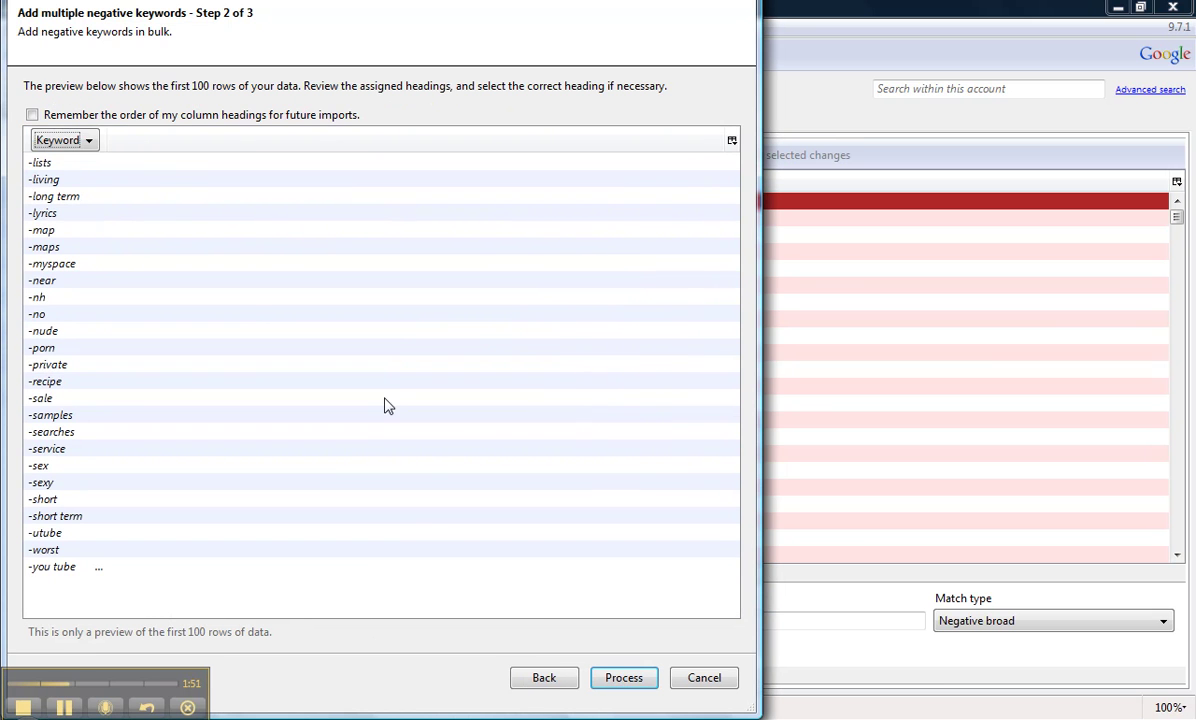
pyautogui.click(624, 680)
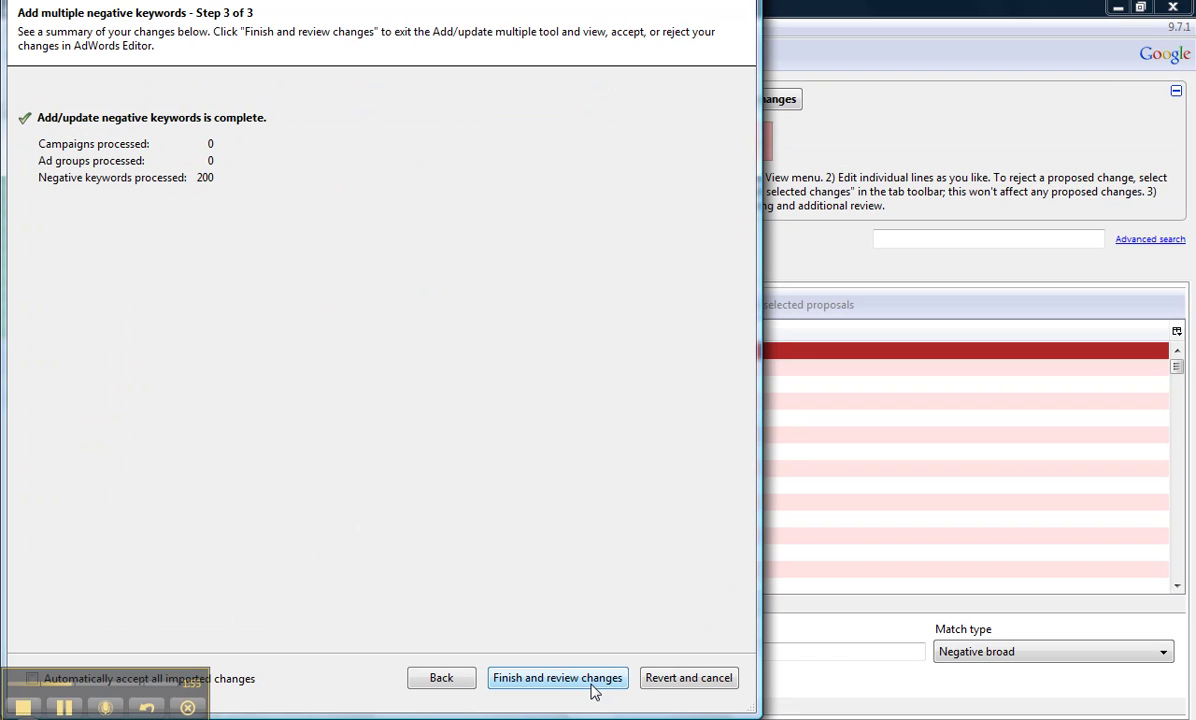
pyautogui.click(579, 688)
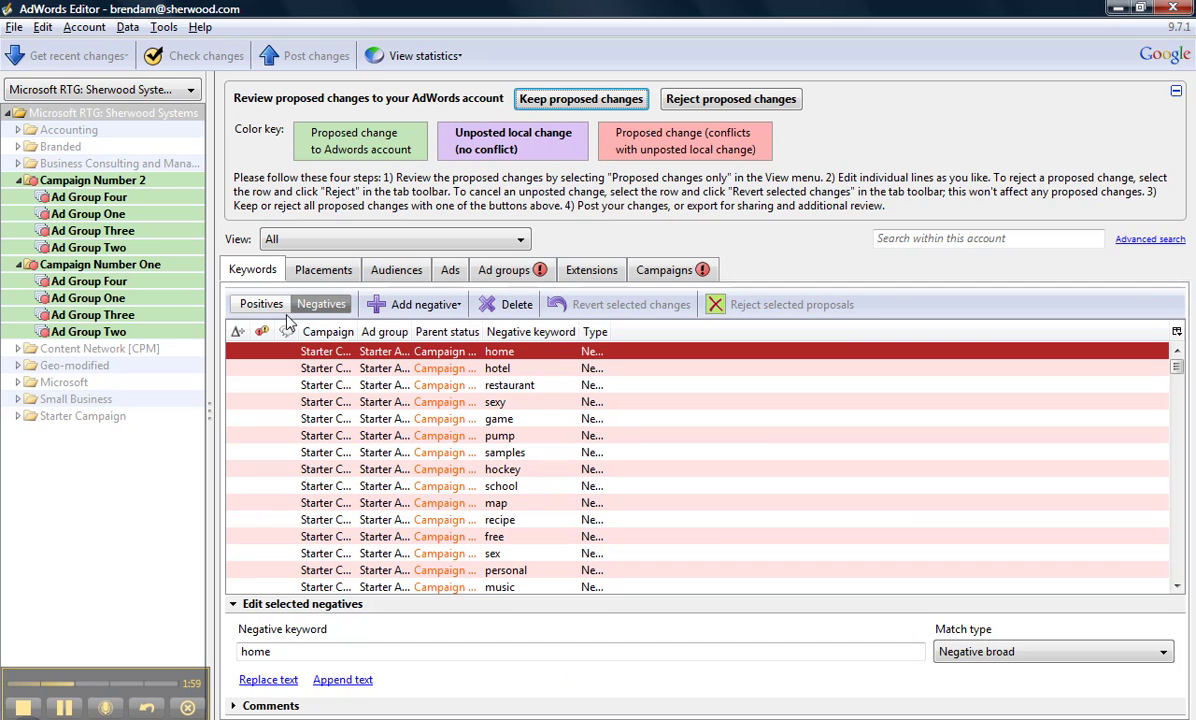
pyautogui.click(543, 97)
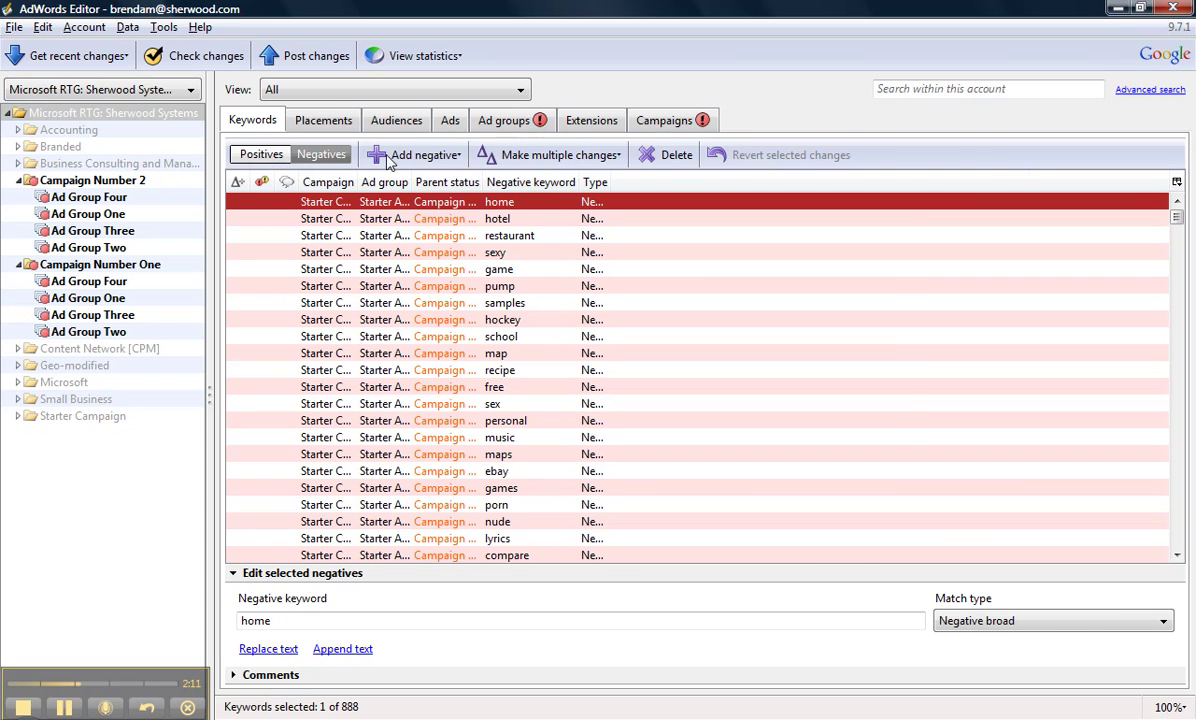
# Step: Select Campaign Number One and Campaign Number 2 and set their Budget (USD) to 10.00
pyautogui.click(664, 120)
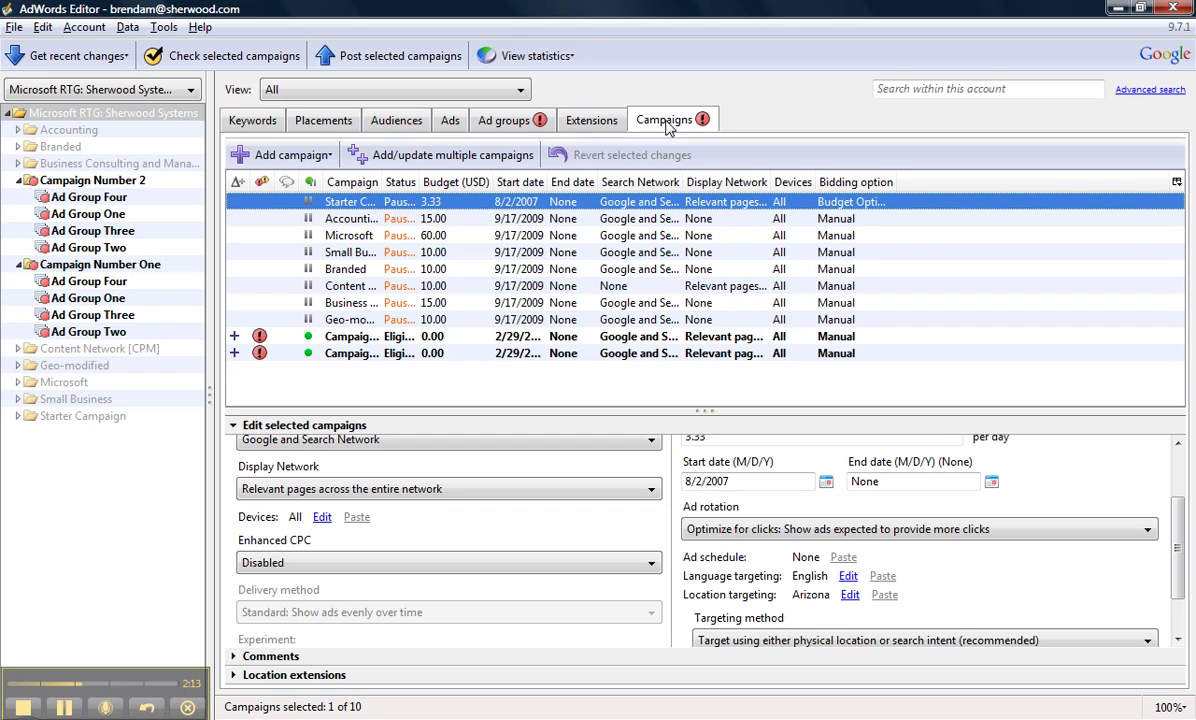
pyautogui.click(341, 341)
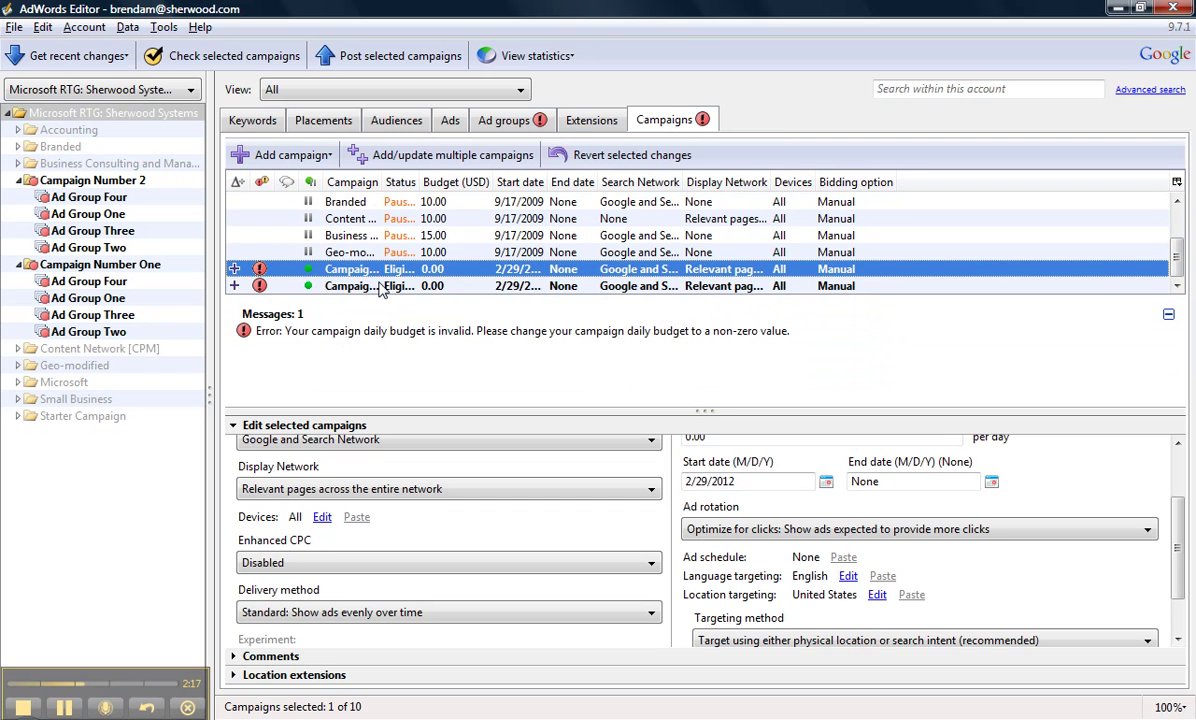
pyautogui.keyDown('shift'); pyautogui.click(379, 286); pyautogui.keyUp('shift')
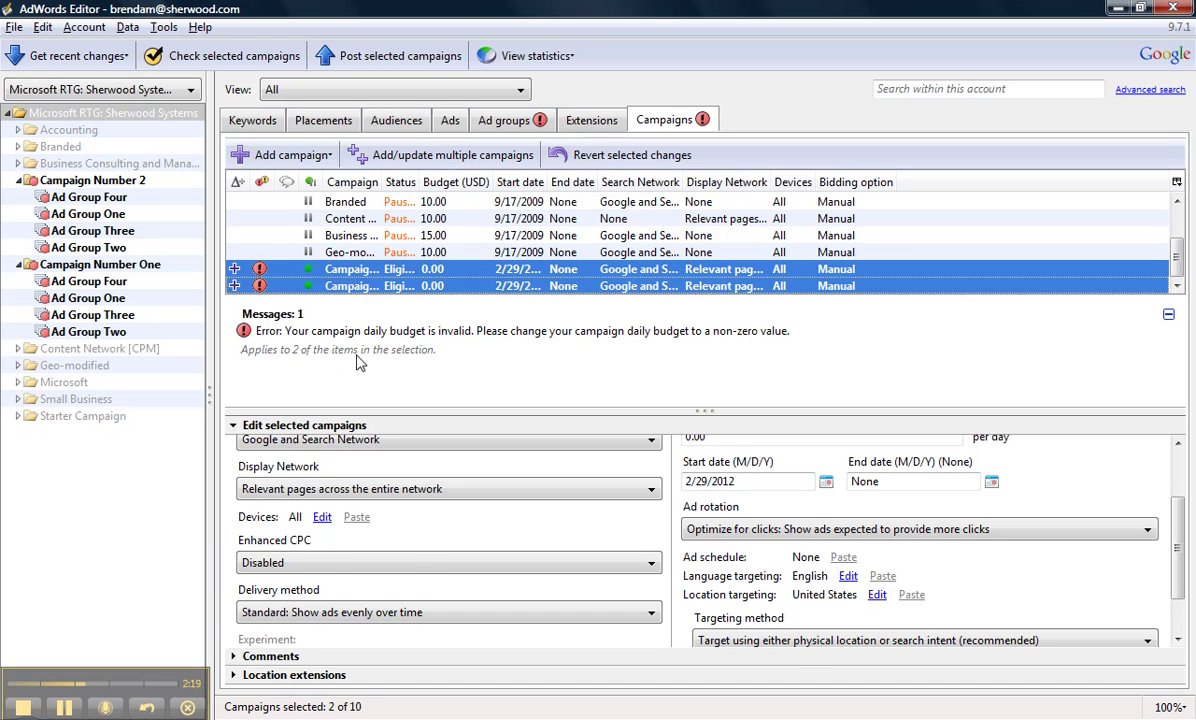
pyautogui.scroll(3, 790, 490)
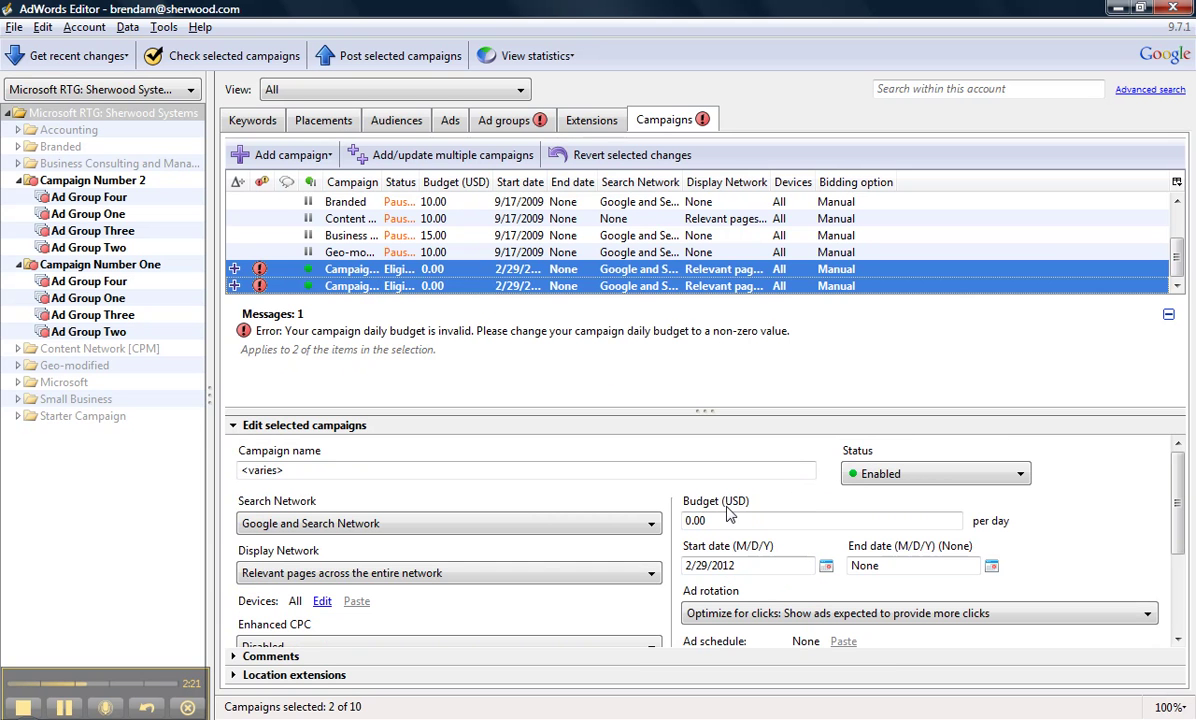
pyautogui.click(690, 520)
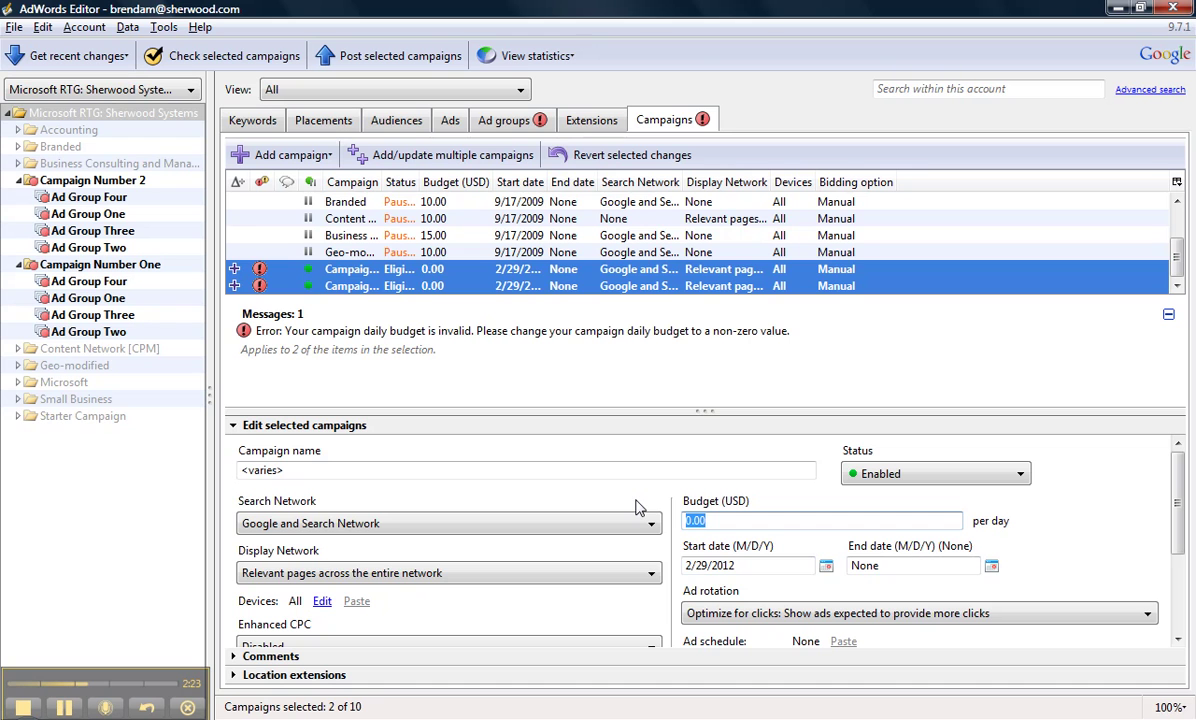
pyautogui.write('10')
pyautogui.press('Tab')
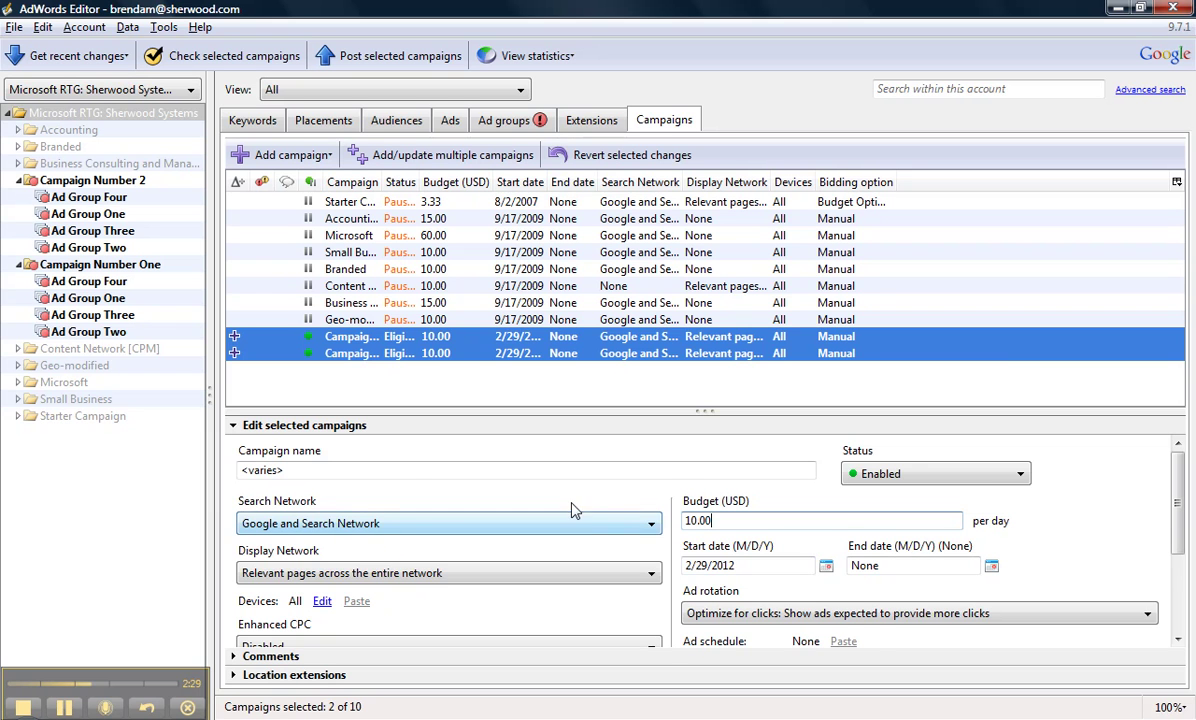
# Step: Set Display Network to None for Campaign Number One and Campaign Number 2
pyautogui.scroll(-1, 503, 585)
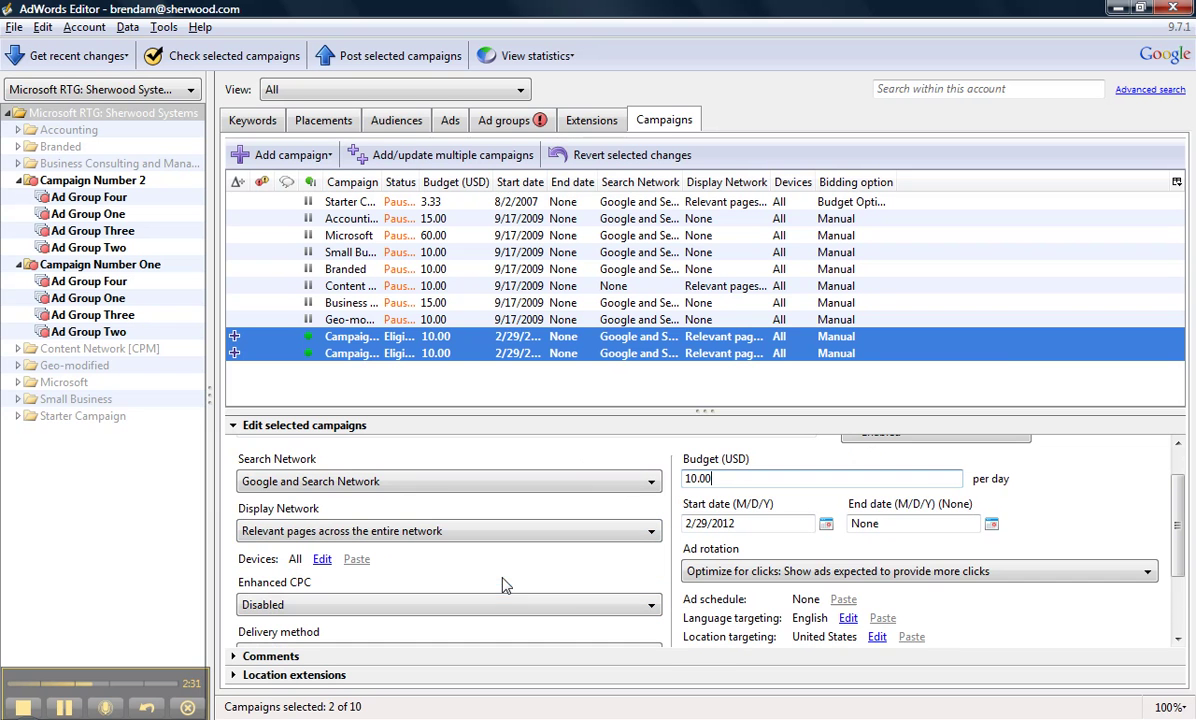
pyautogui.click(398, 538)
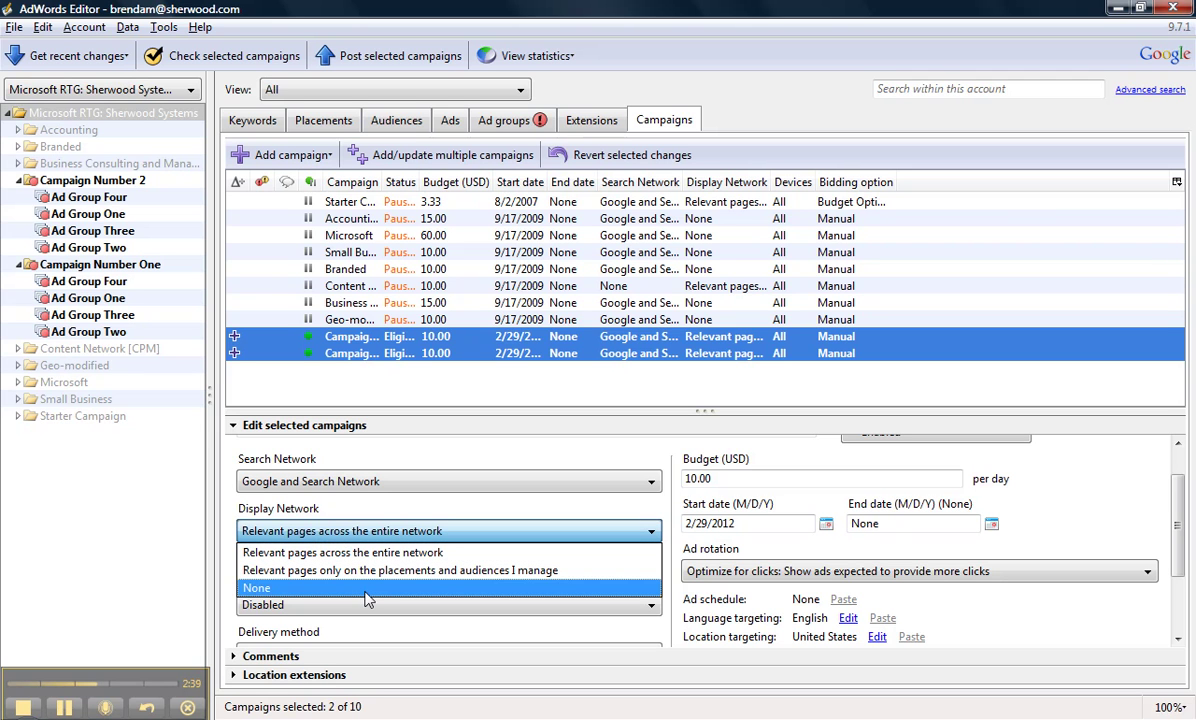
pyautogui.click(365, 590)
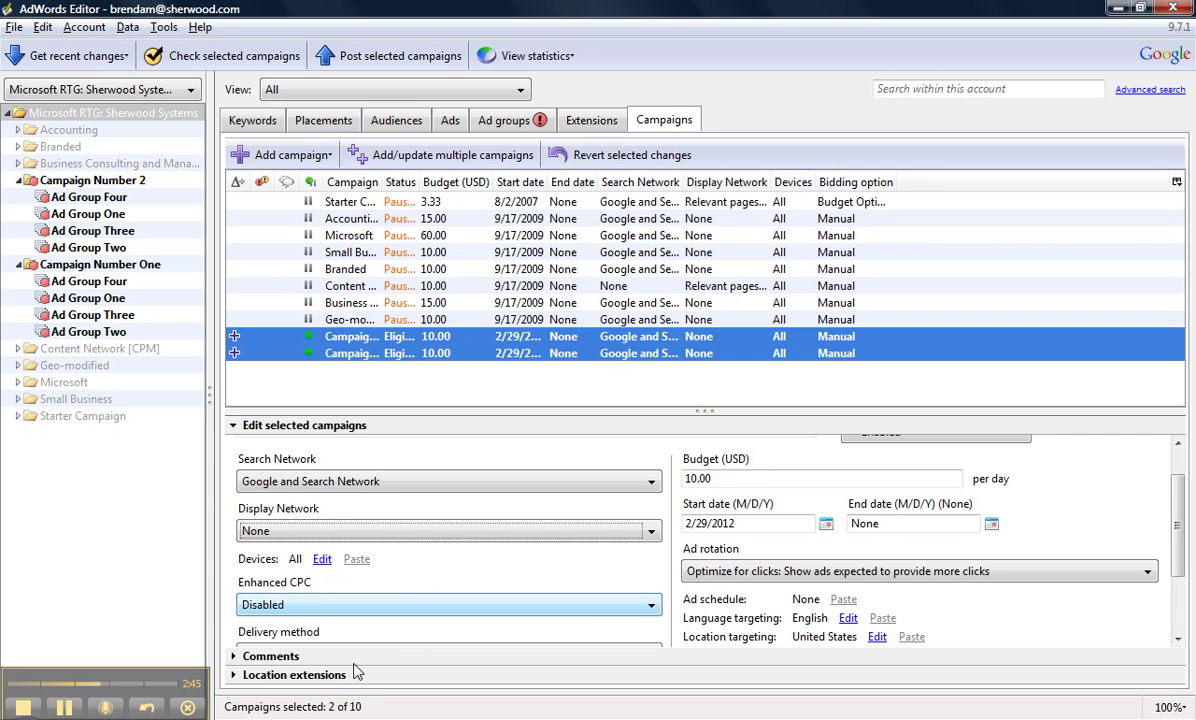
pyautogui.scroll(-1, 355, 605)
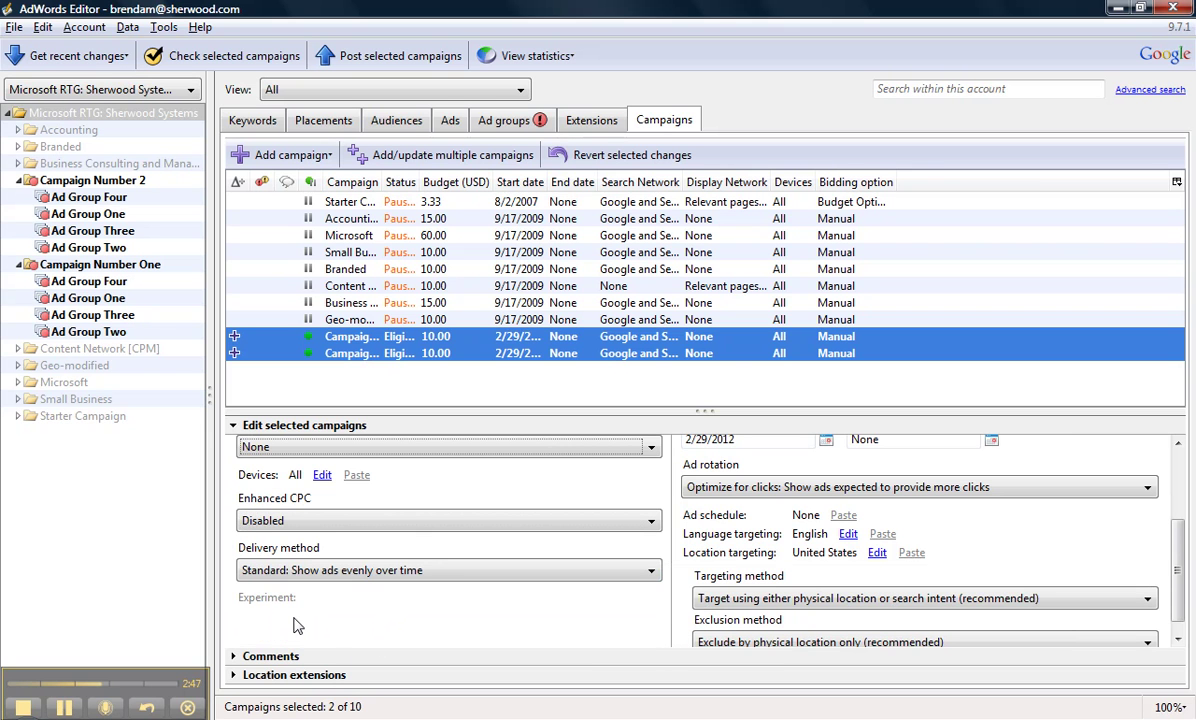
pyautogui.scroll(-1, 311, 592)
pyautogui.scroll(1, 311, 592)
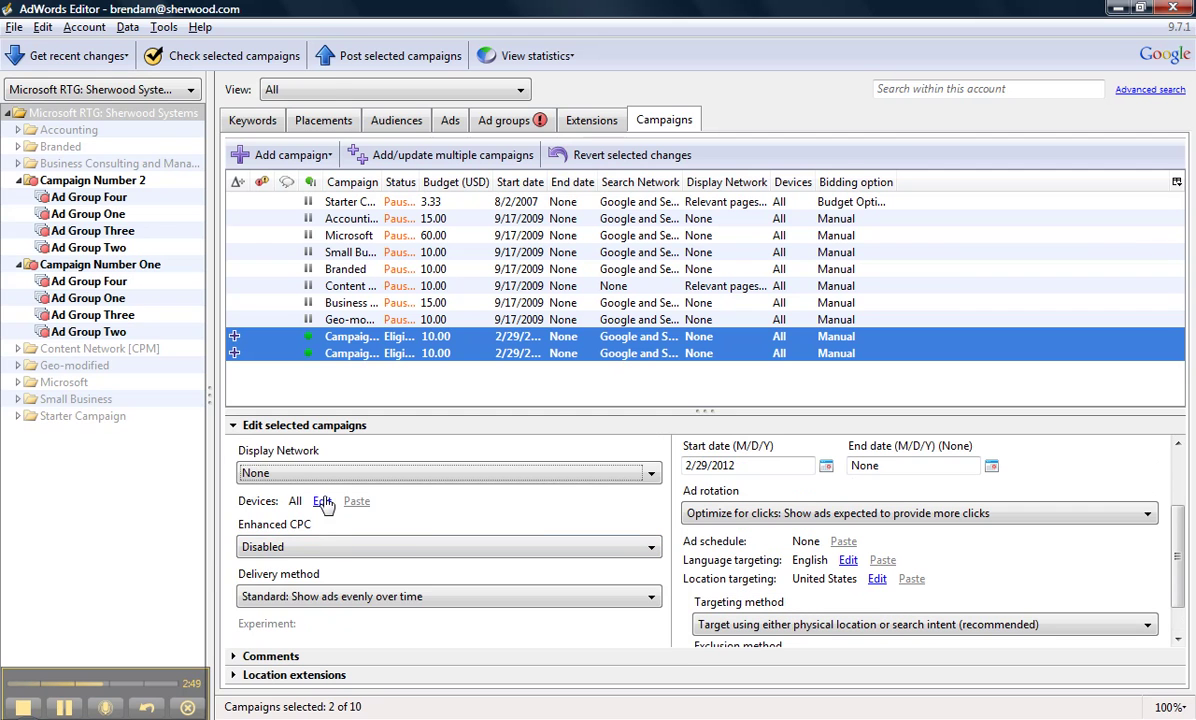
pyautogui.click(322, 505)
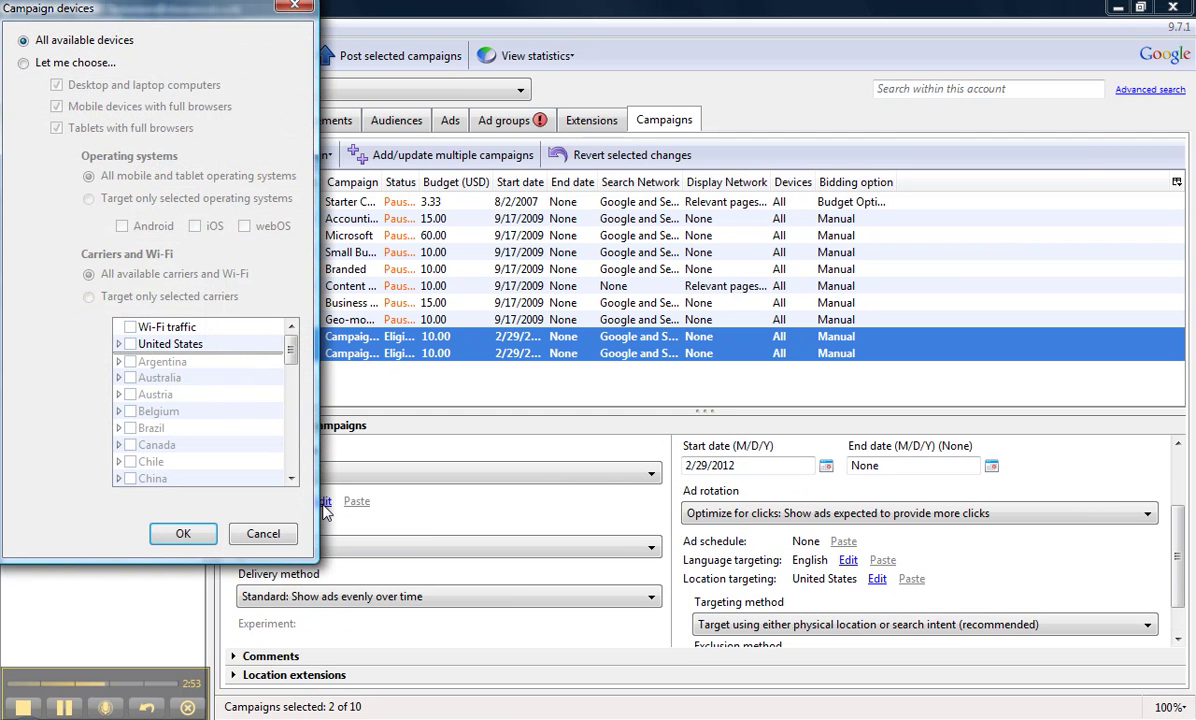
# Step: Untick Mobile devices with full browsers so devices are Computers and Tablets only
pyautogui.click(23, 62)
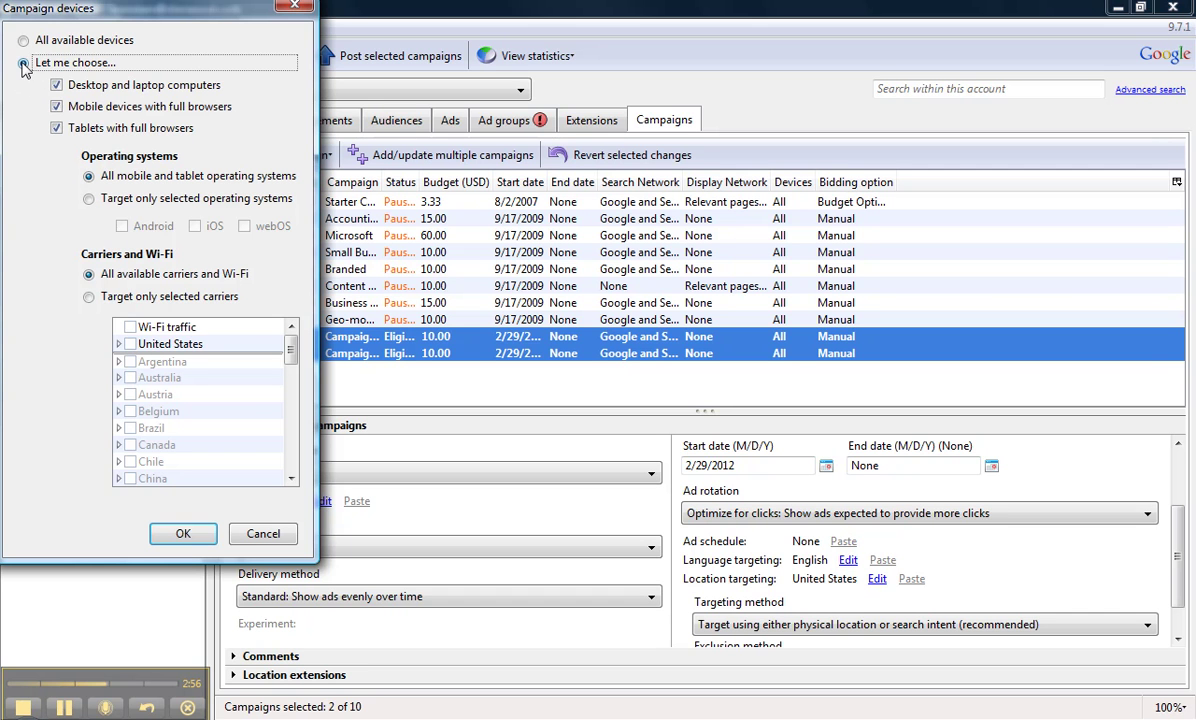
pyautogui.click(57, 107)
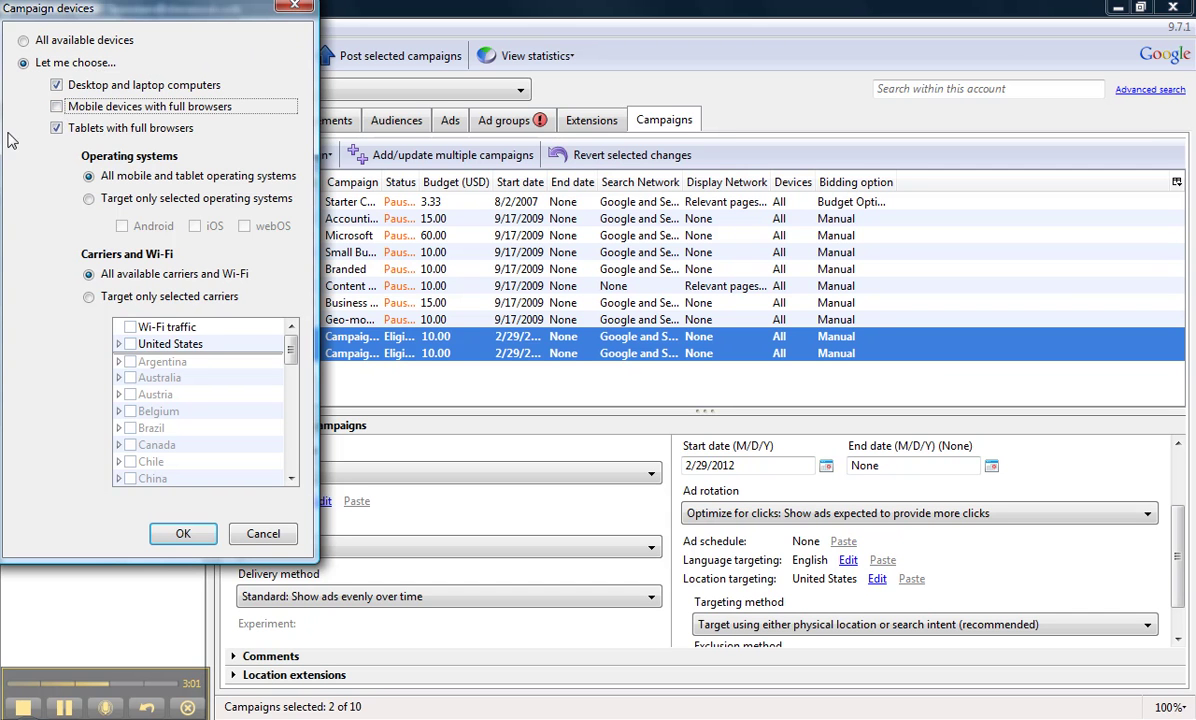
pyautogui.click(181, 534)
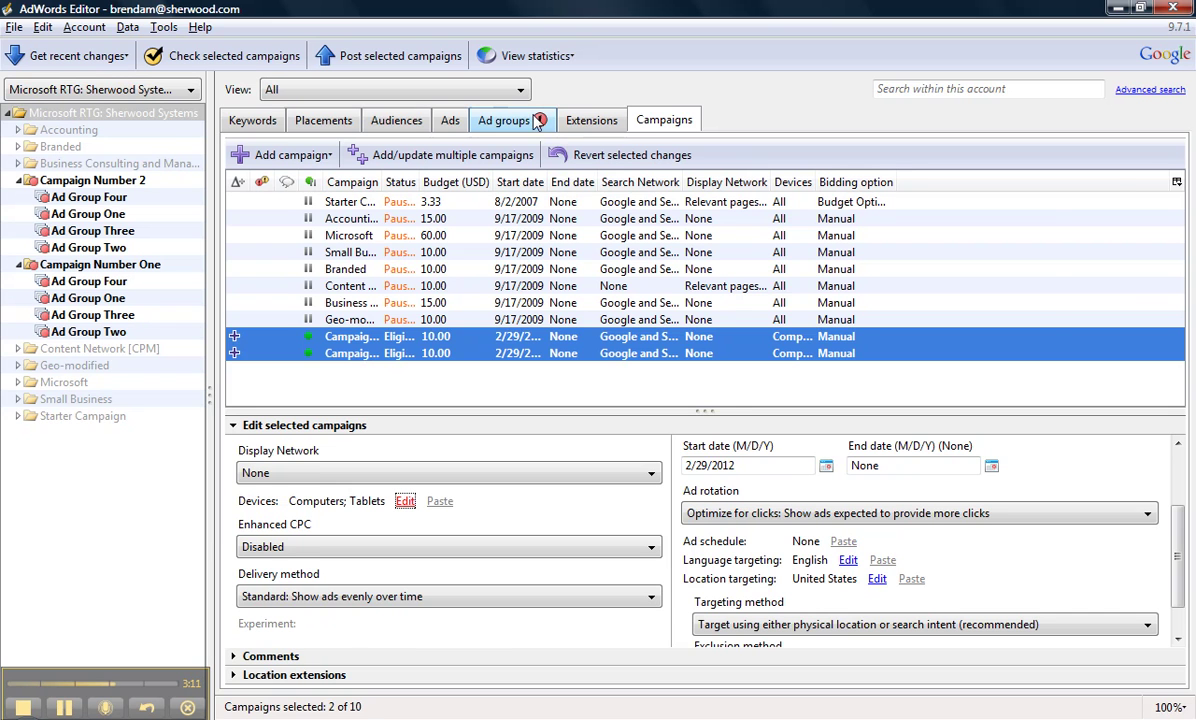
# Step: Select all eight new ad groups and set their Default max. CPC bid to 2.00
pyautogui.click(530, 119)
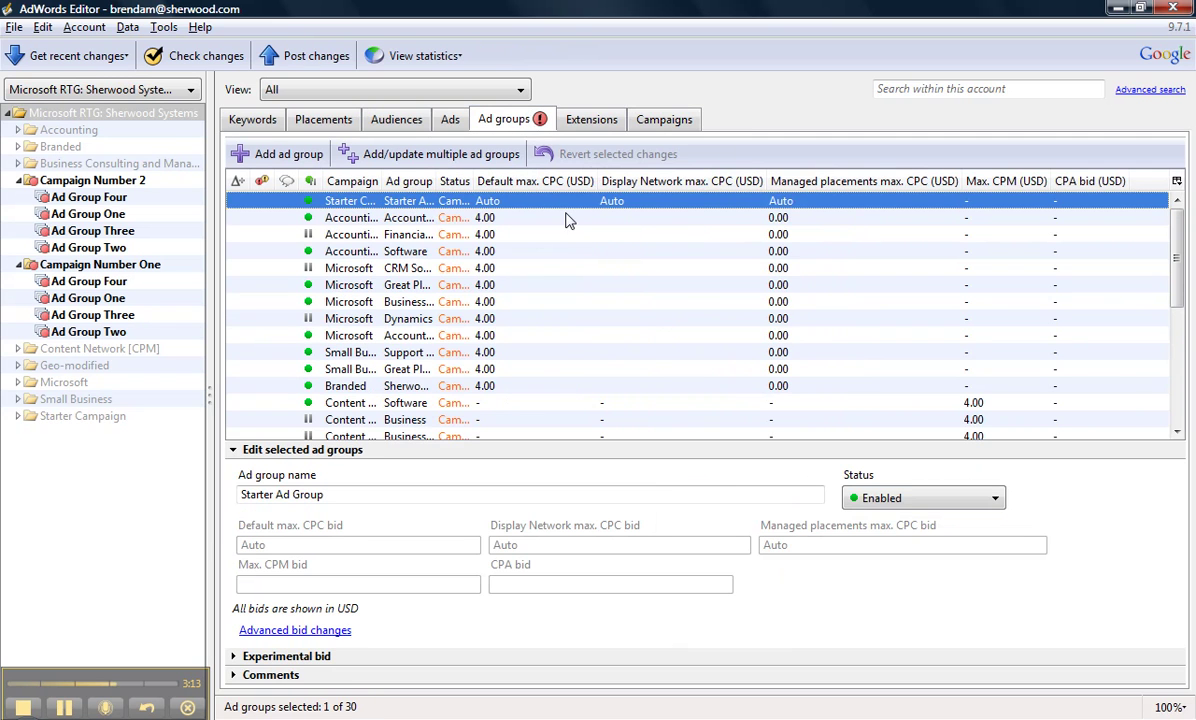
pyautogui.scroll(-5, 577, 340)
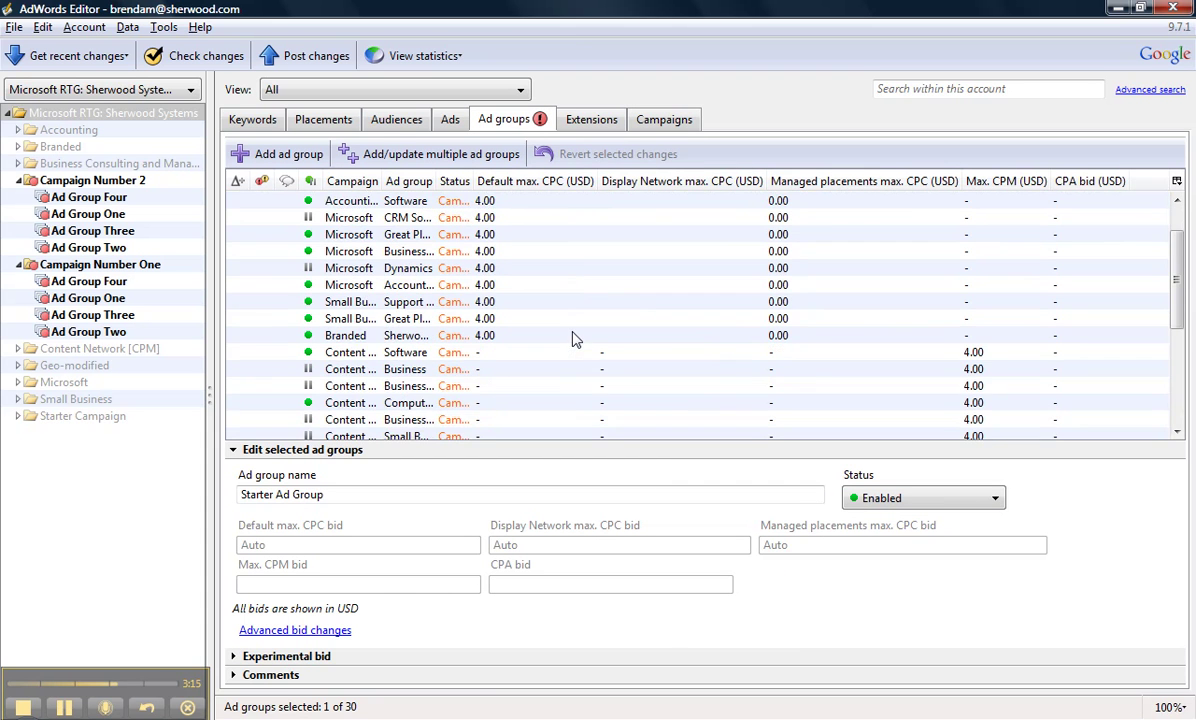
pyautogui.click(408, 305)
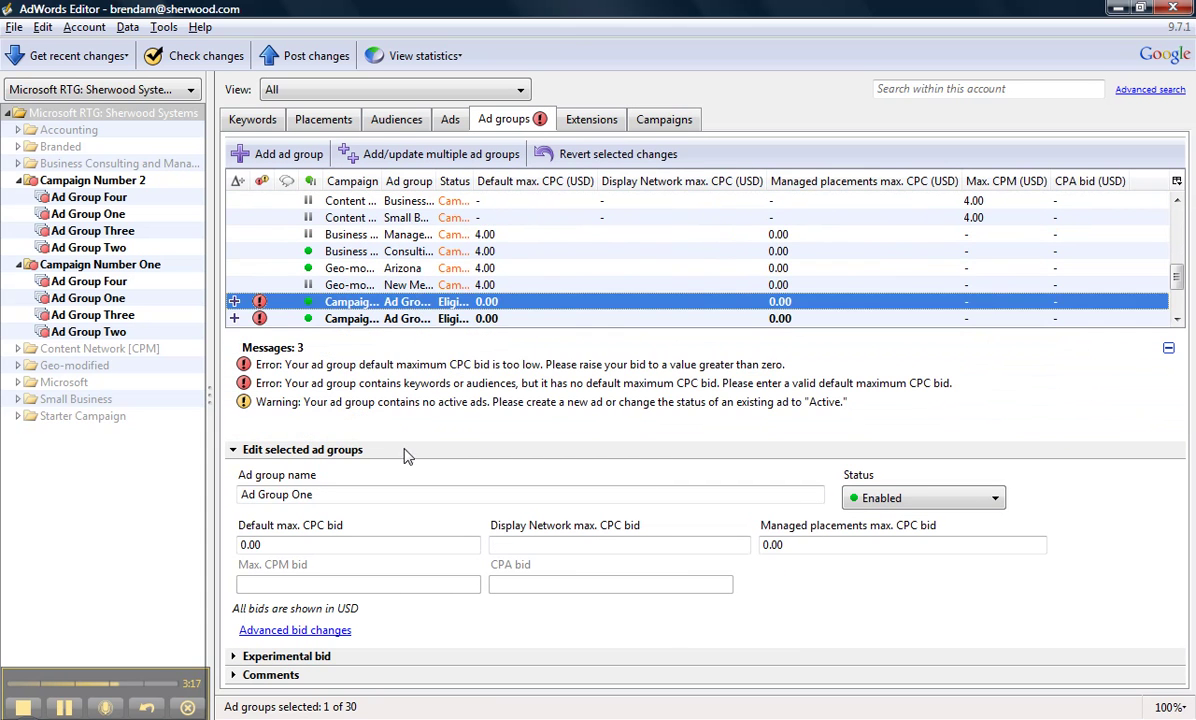
pyautogui.scroll(-2, 366, 315)
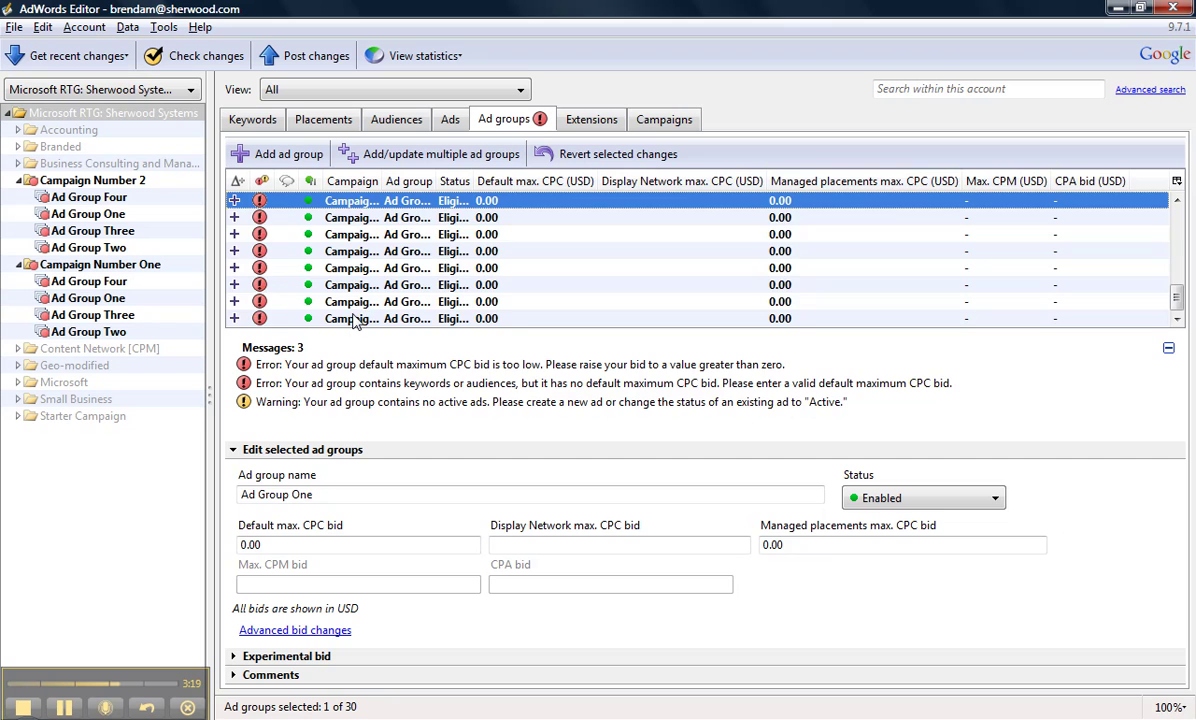
pyautogui.keyDown('shift'); pyautogui.click(352, 318); pyautogui.keyUp('shift')
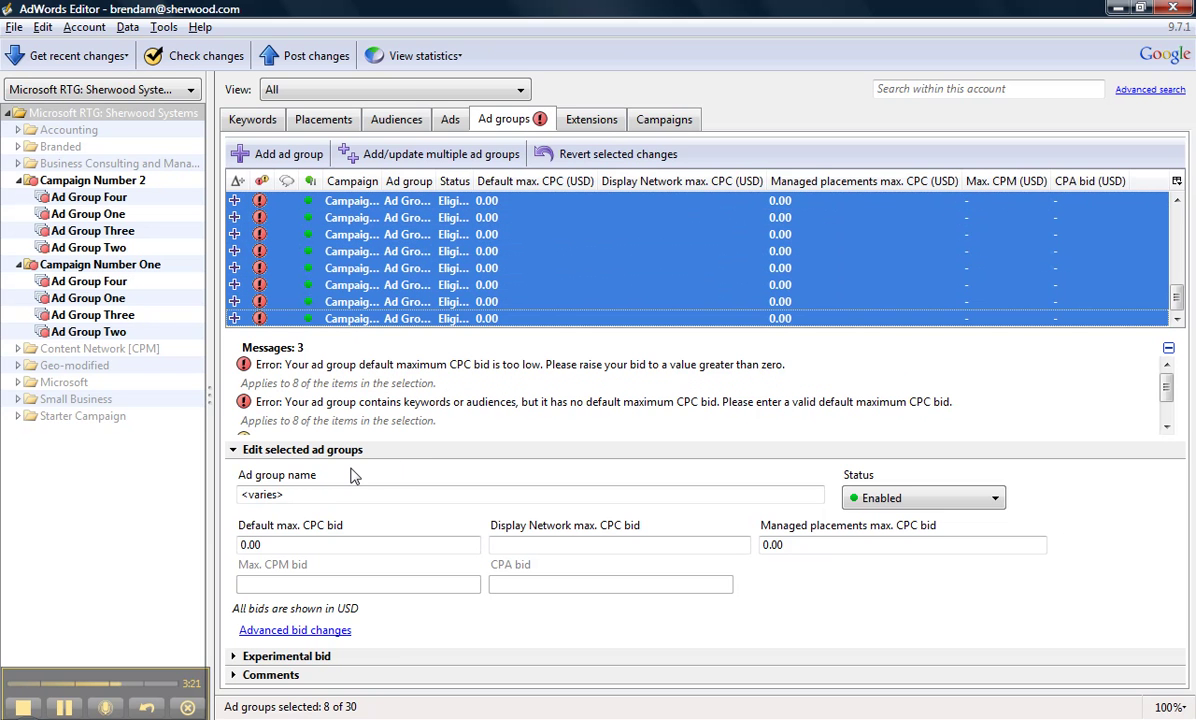
pyautogui.doubleClick(266, 547)
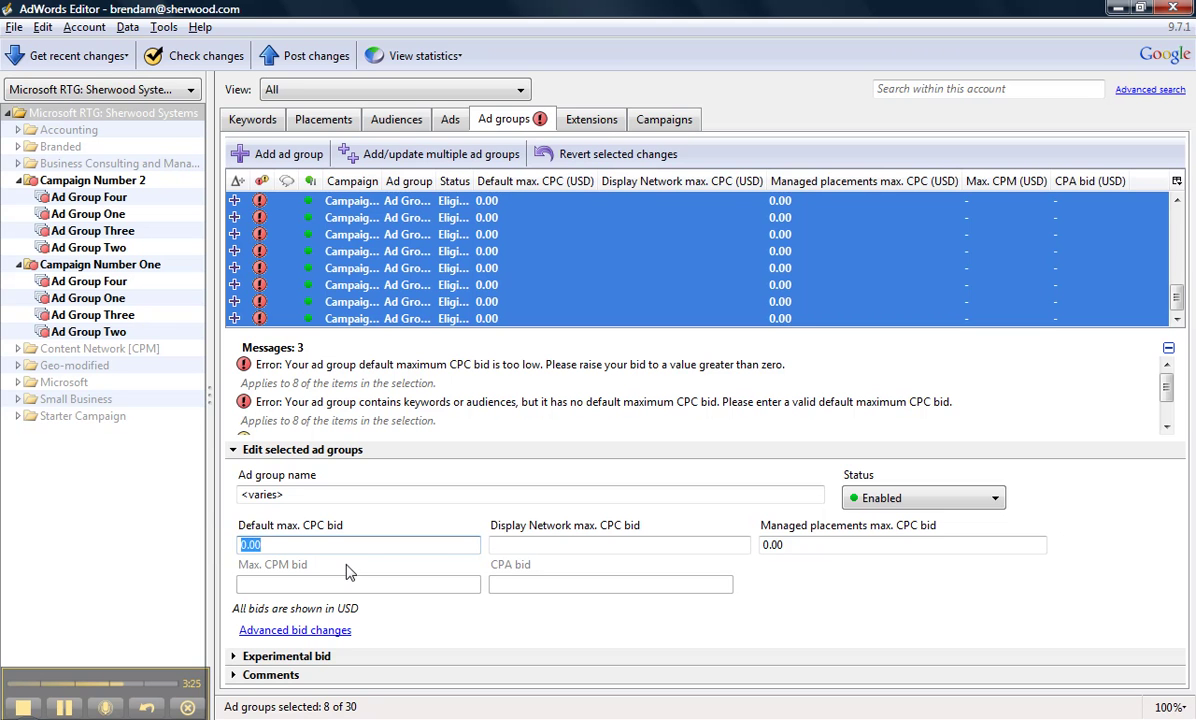
pyautogui.write('2')
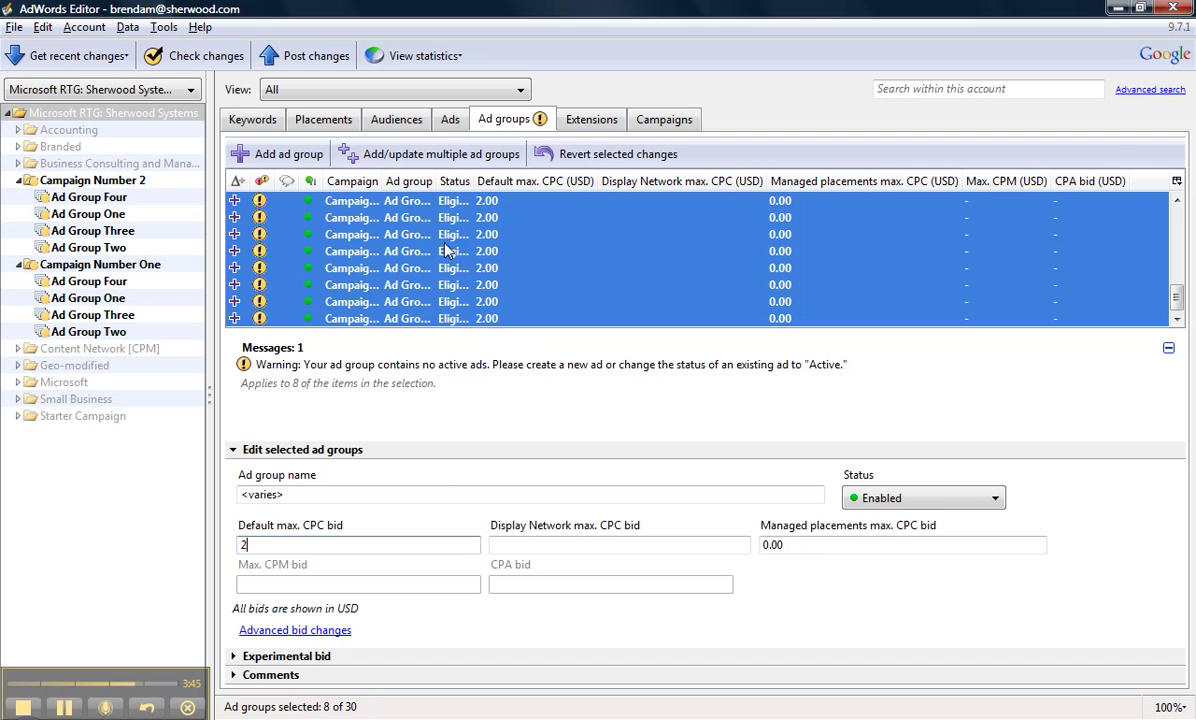
pyautogui.click(450, 120)
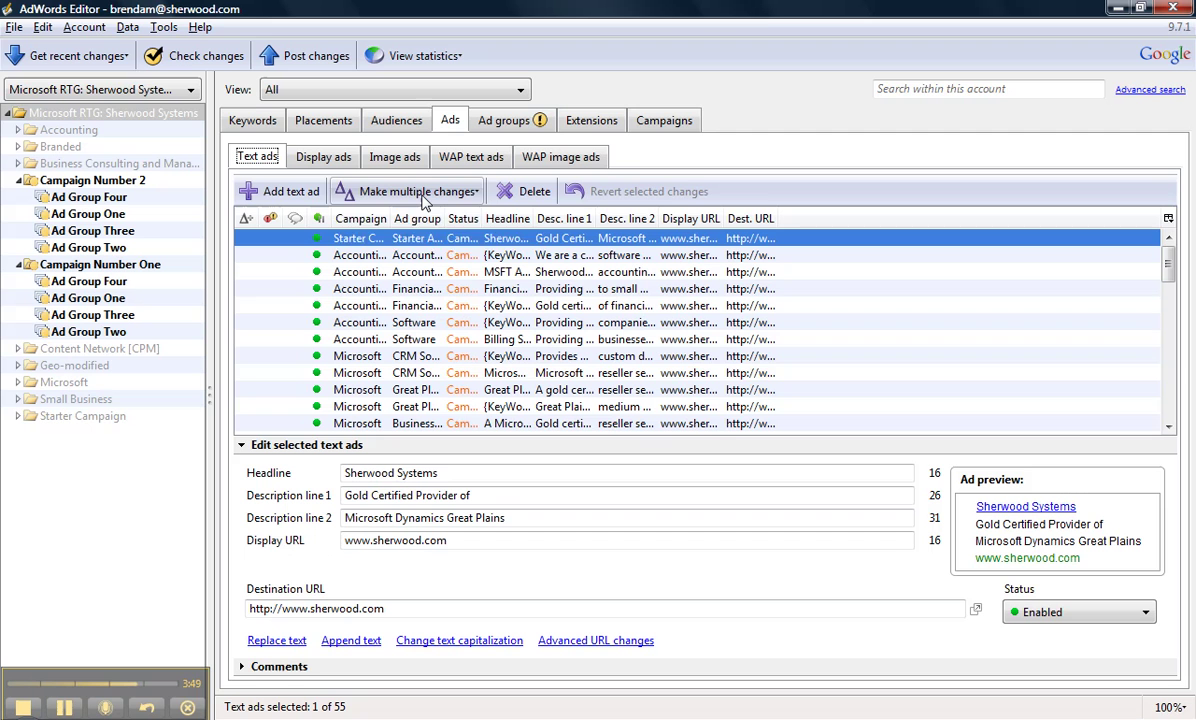
# Step: Start the Add/update multiple text ads import, then return to the Excel workbook
pyautogui.click(400, 191)
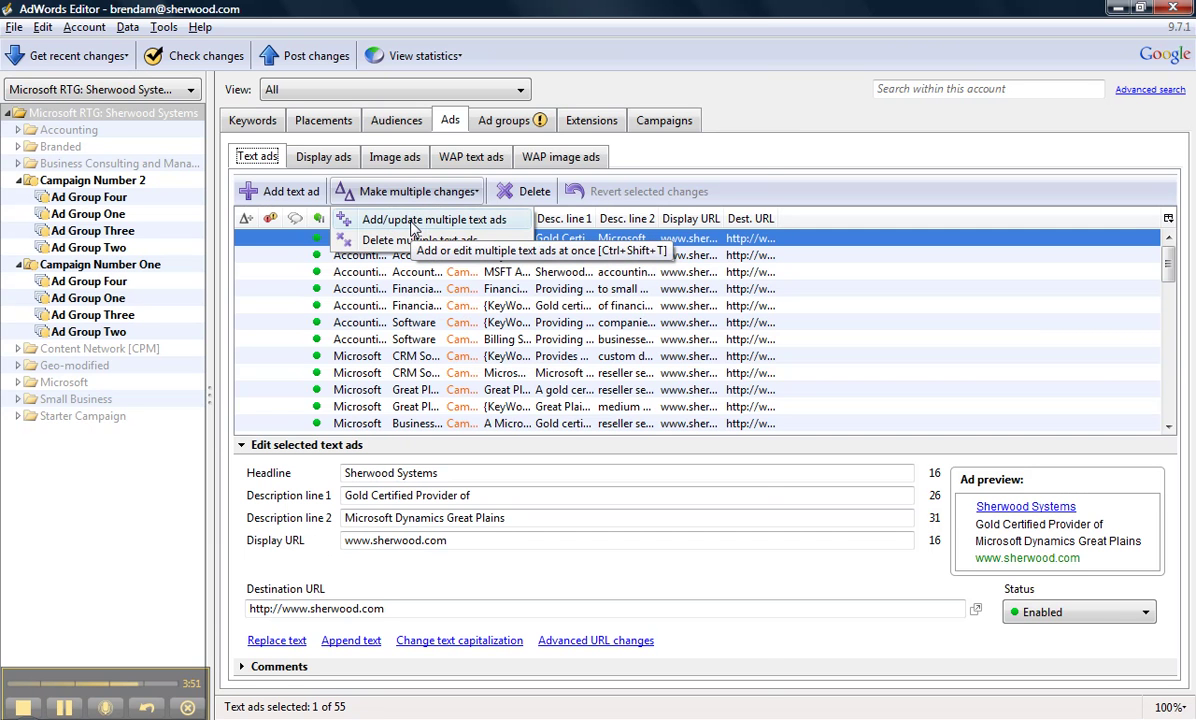
pyautogui.click(414, 222)
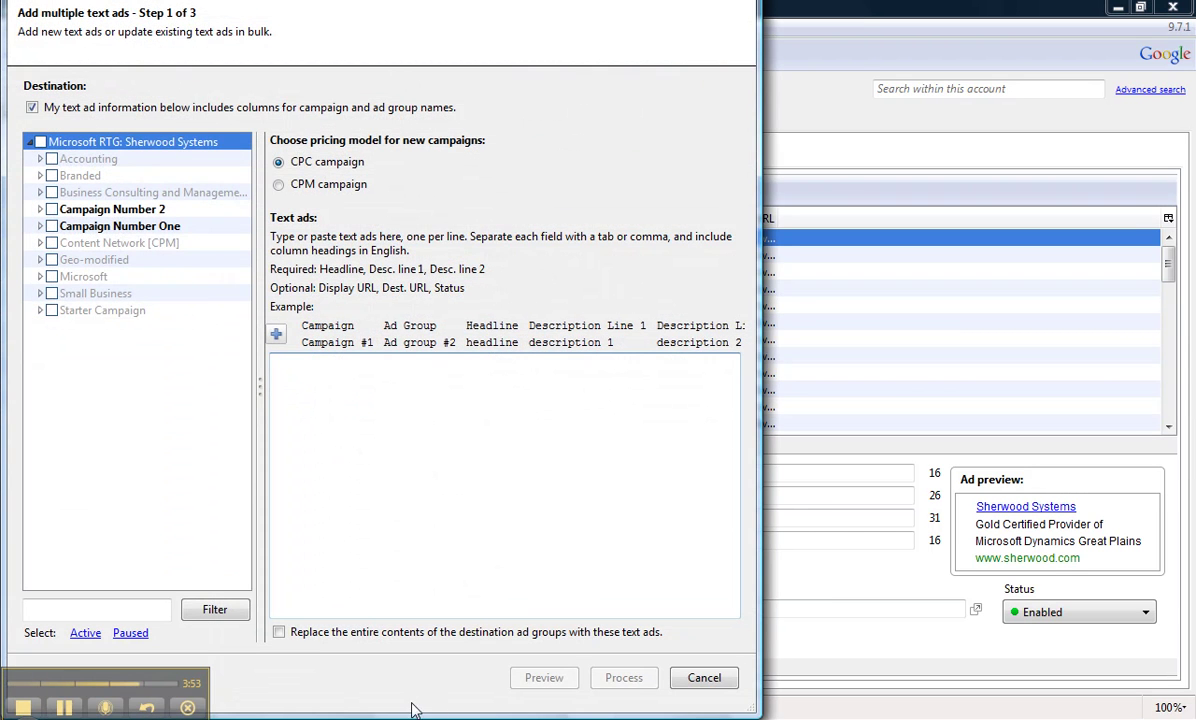
pyautogui.hotkey('alt', 'Tab')
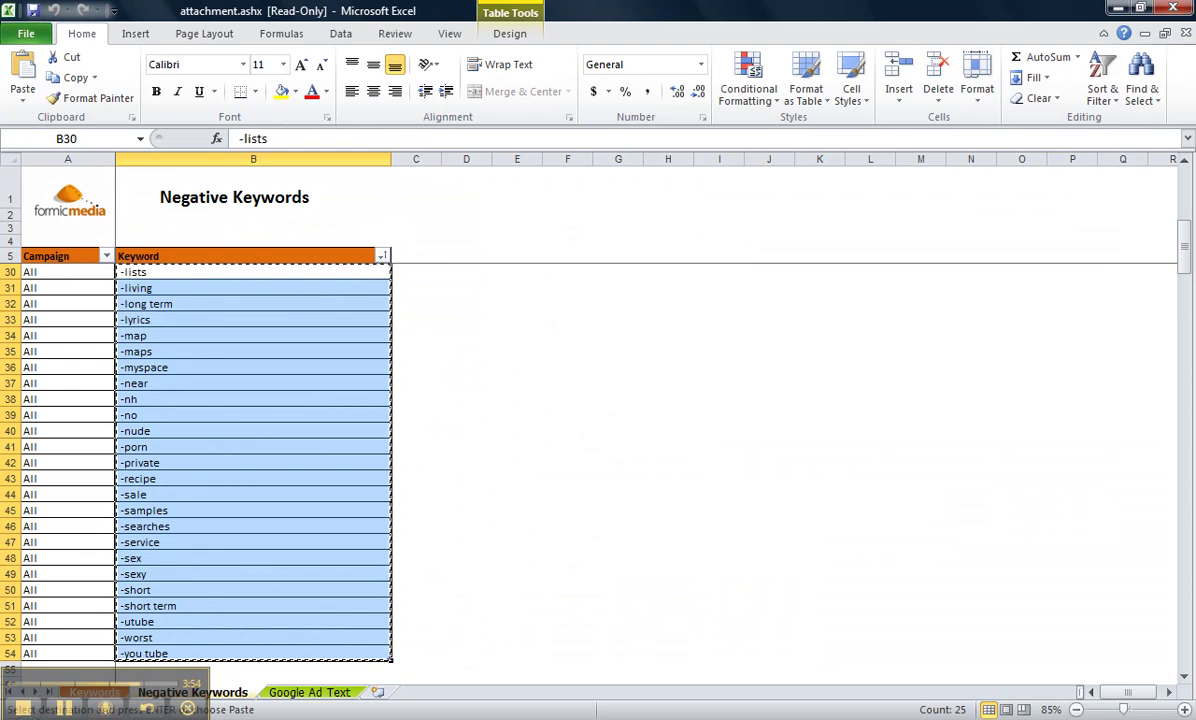
# Step: Copy the ad rows B6:H21 from the Google Ad Text sheet, then return to AdWords Editor
pyautogui.click(307, 692)
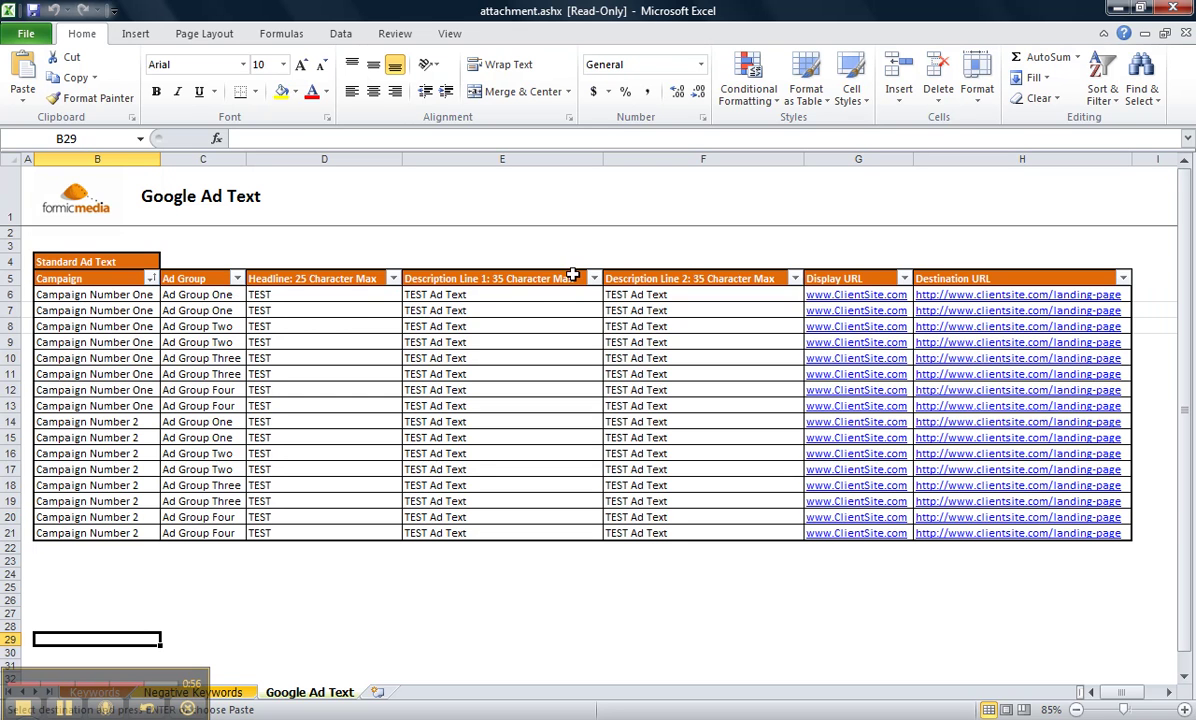
pyautogui.moveTo(97, 293); pyautogui.dragTo(910, 533)
pyautogui.hotkey('ctrl', 'c')
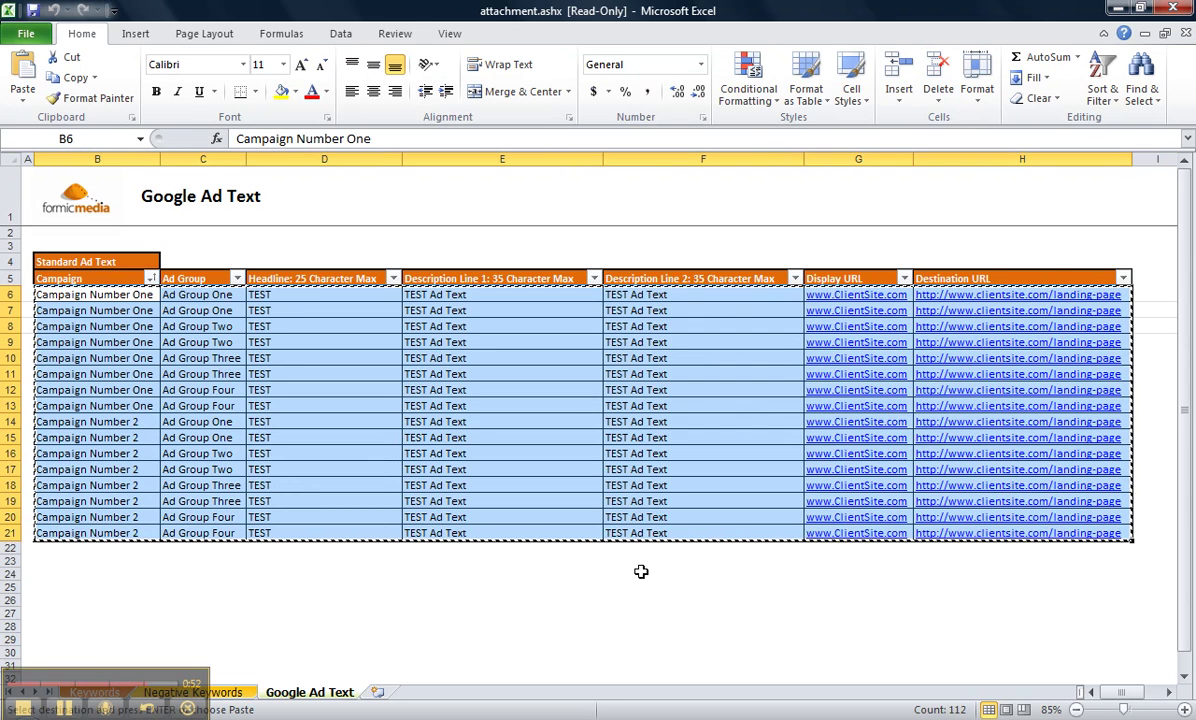
pyautogui.hotkey('alt', 'Tab')
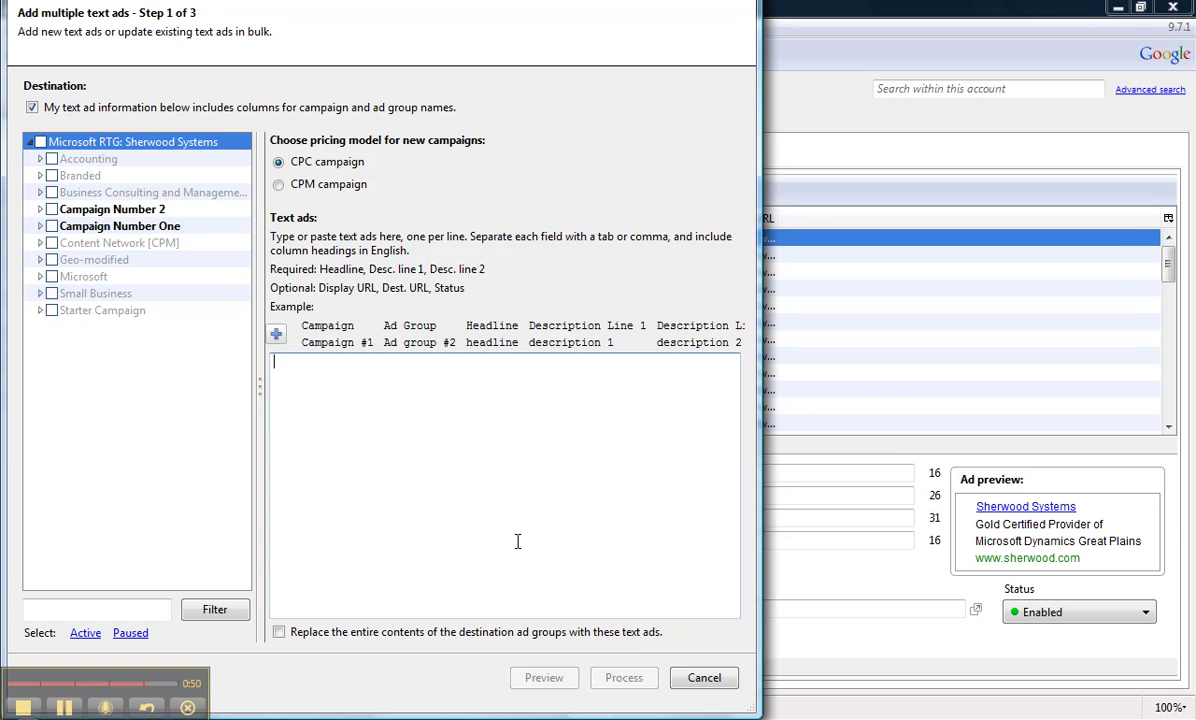
# Step: Paste the copied ad rows into the import box and proceed to column mapping
pyautogui.hotkey('ctrl', 'v')
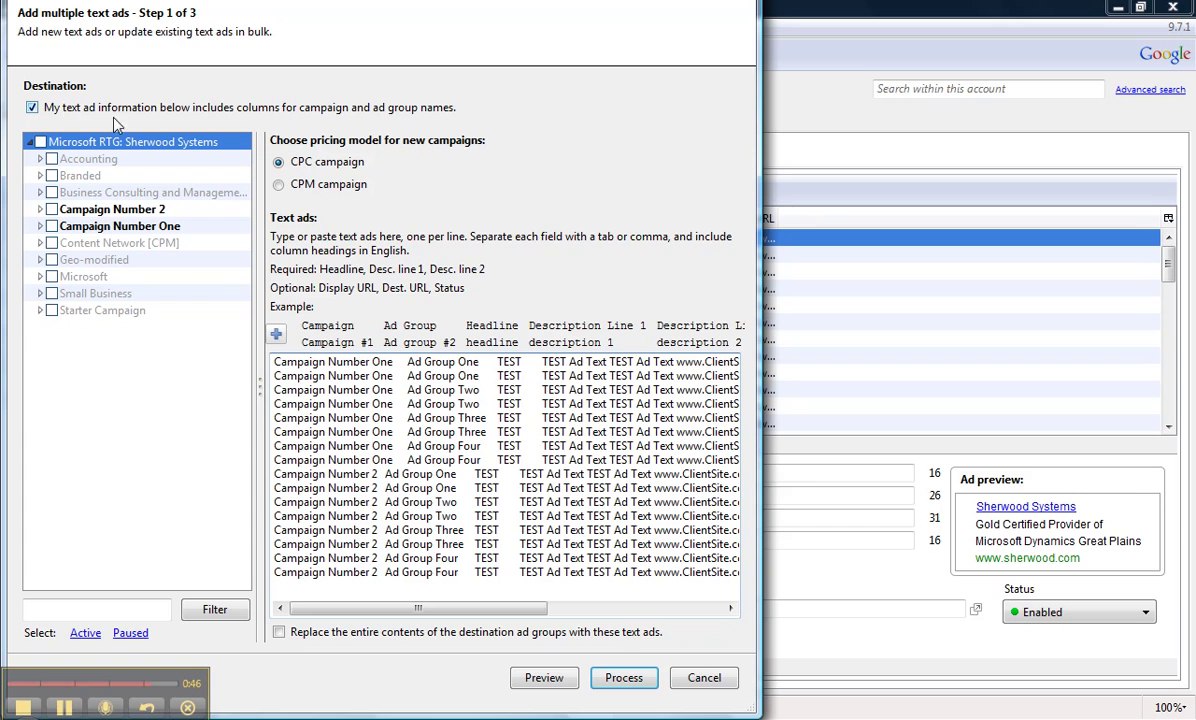
pyautogui.click(620, 679)
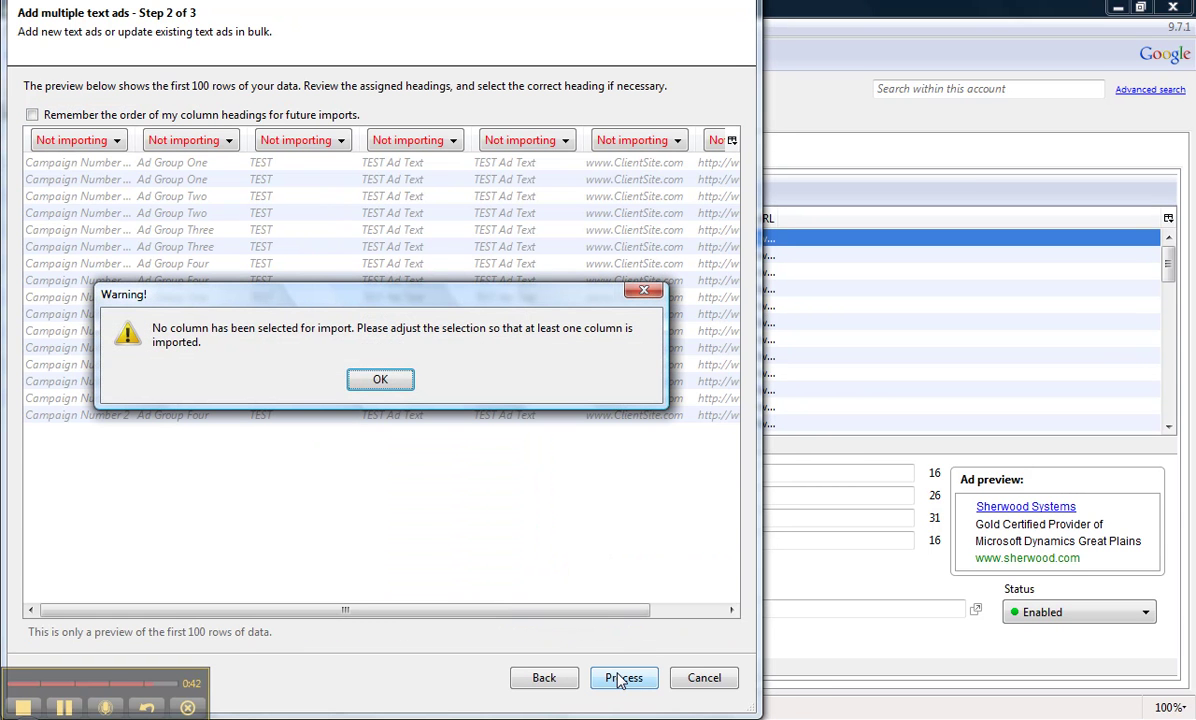
pyautogui.click(388, 380)
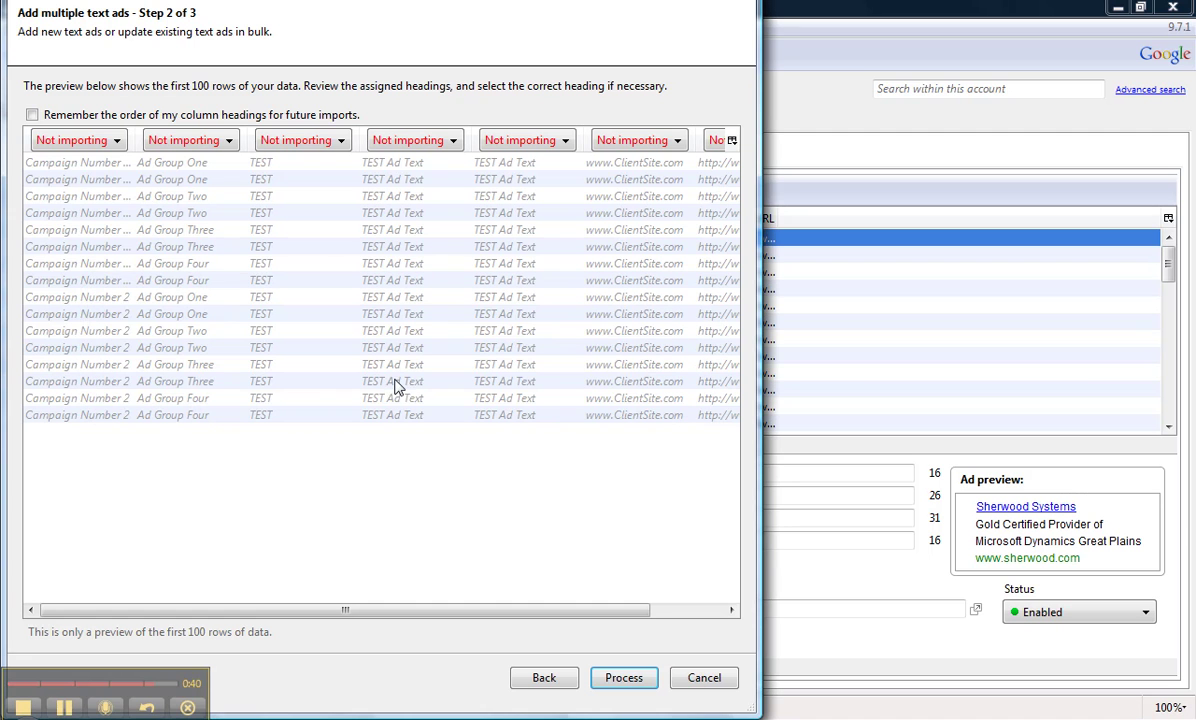
# Step: Map the first four columns to Campaign, Ad group, Headline and Desc. line 1
pyautogui.click(52, 138)
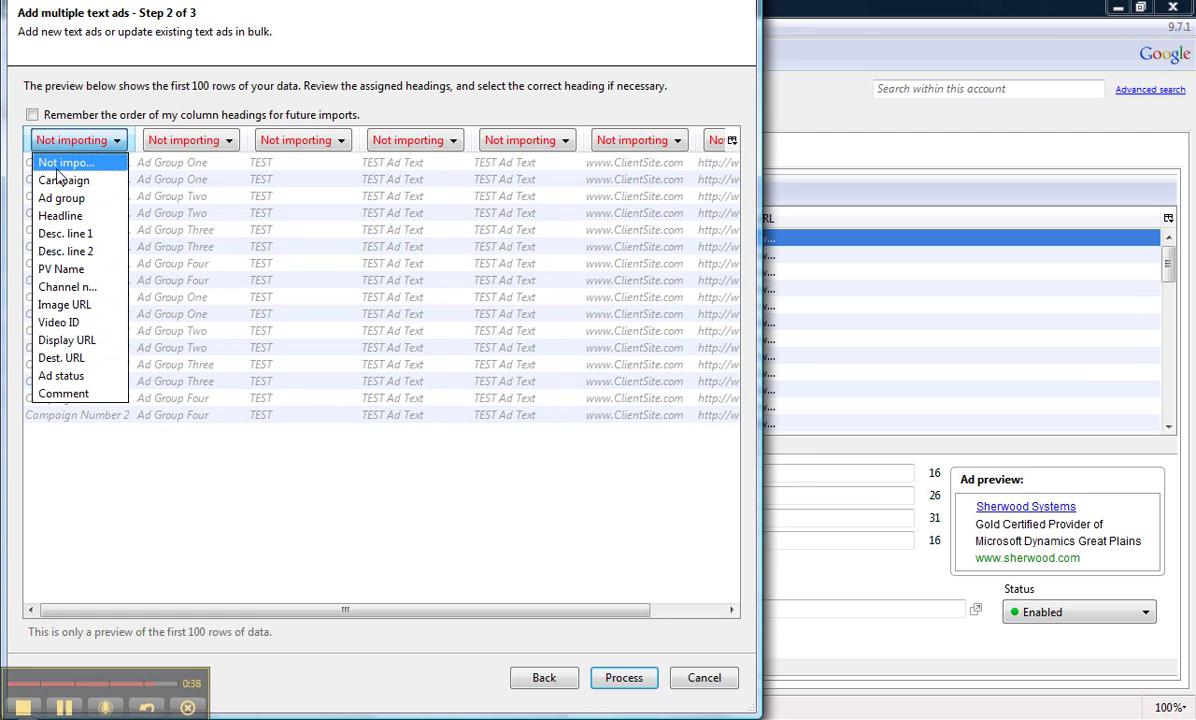
pyautogui.click(63, 180)
pyautogui.click(170, 140)
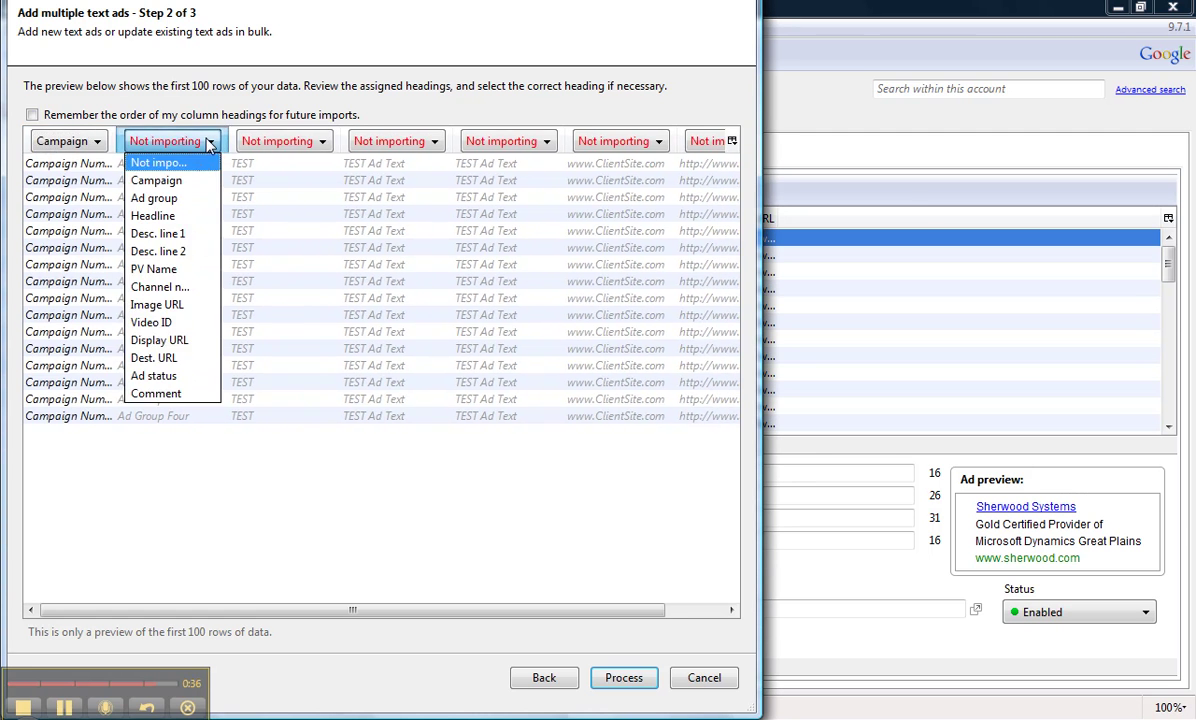
pyautogui.click(197, 197)
pyautogui.click(256, 140)
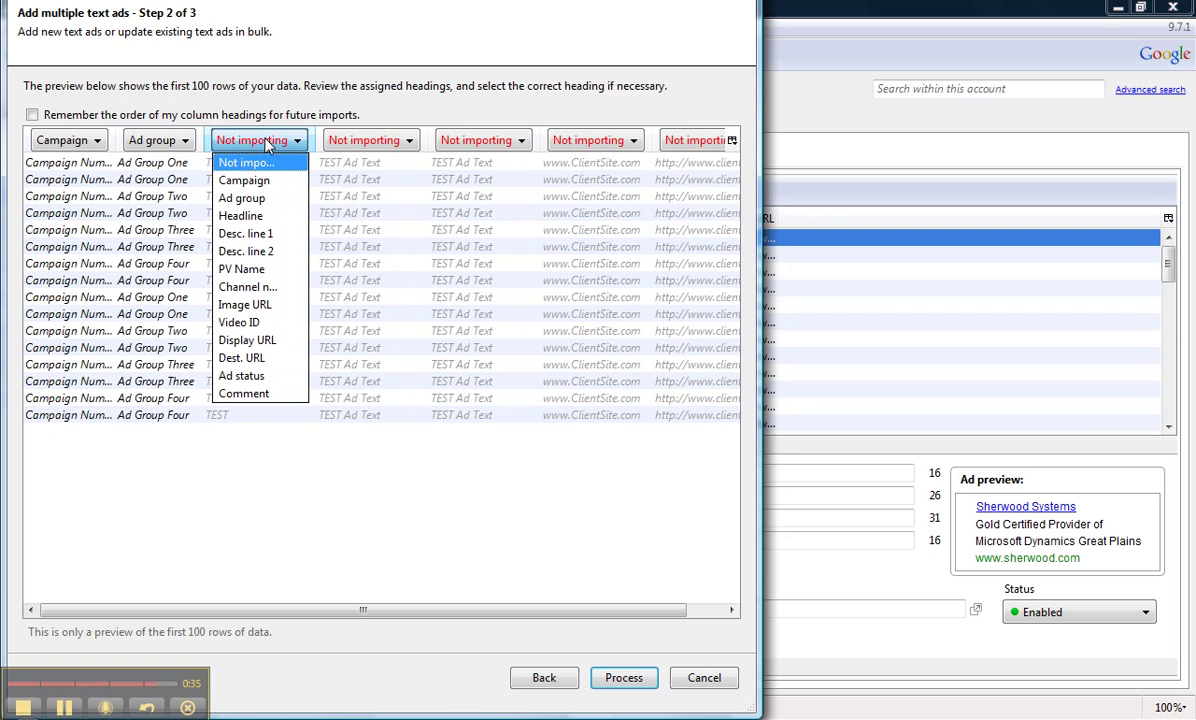
pyautogui.click(258, 215)
pyautogui.click(340, 141)
pyautogui.click(366, 236)
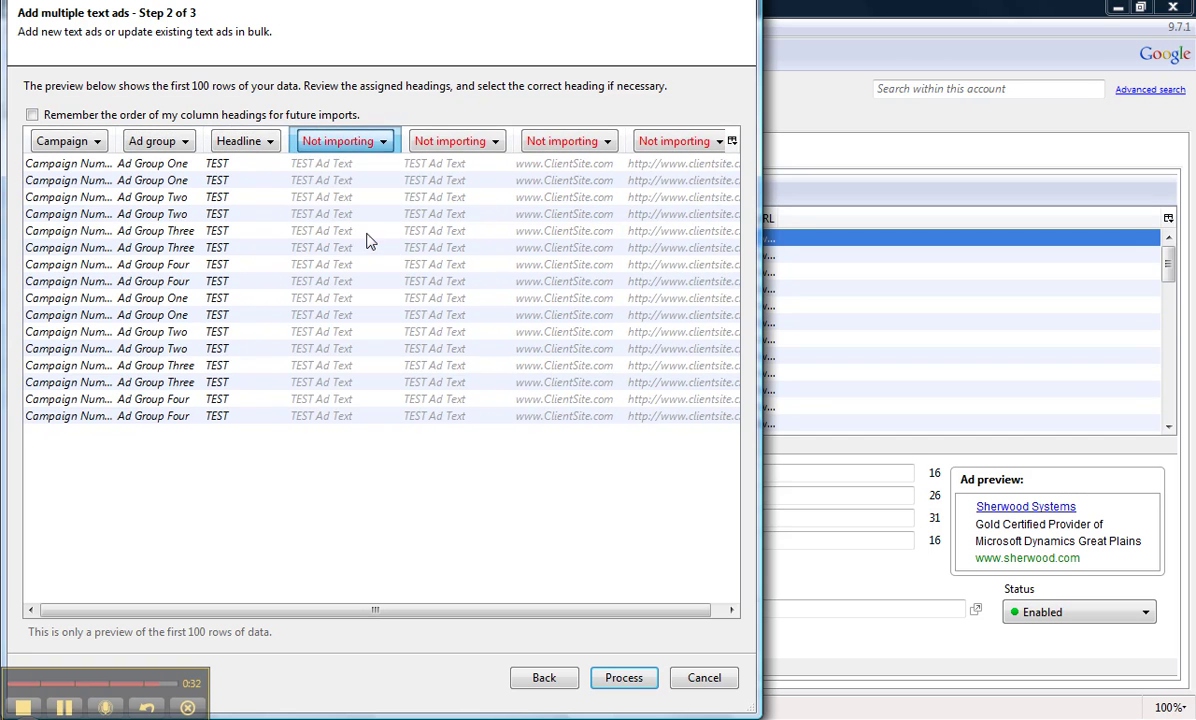
# Step: Map the remaining columns to Desc. line 2, Display URL and Dest. URL, then process the import
pyautogui.click(445, 141)
pyautogui.click(432, 253)
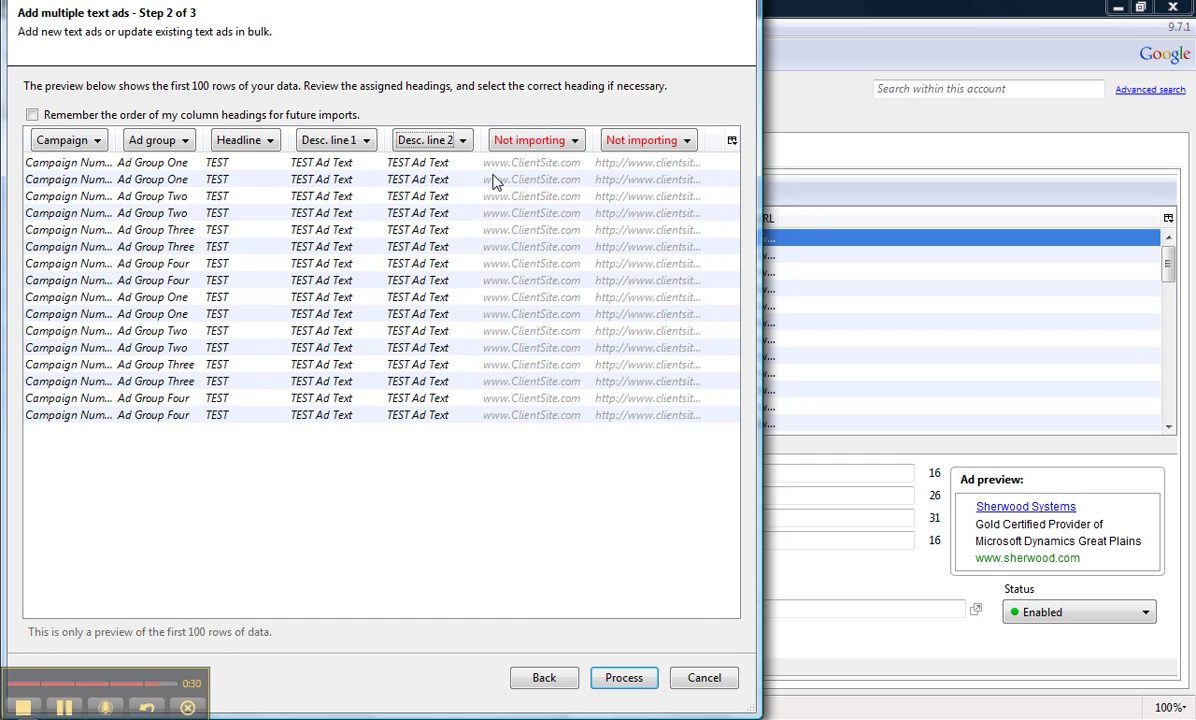
pyautogui.click(525, 141)
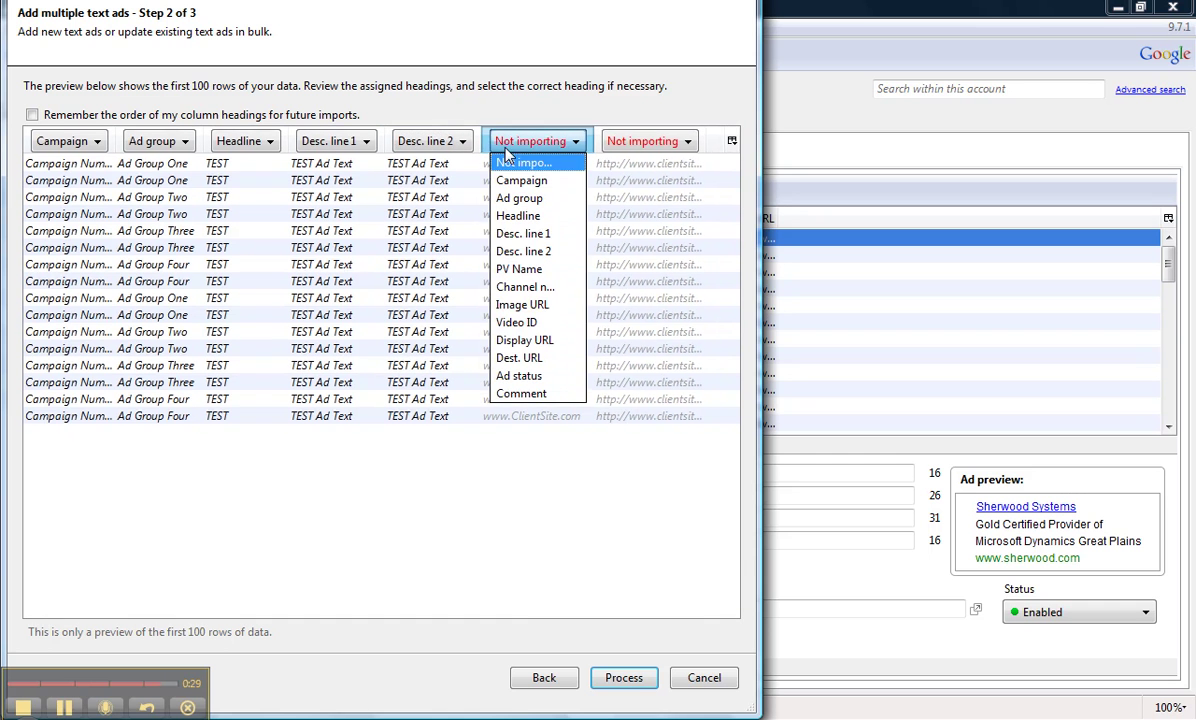
pyautogui.click(526, 340)
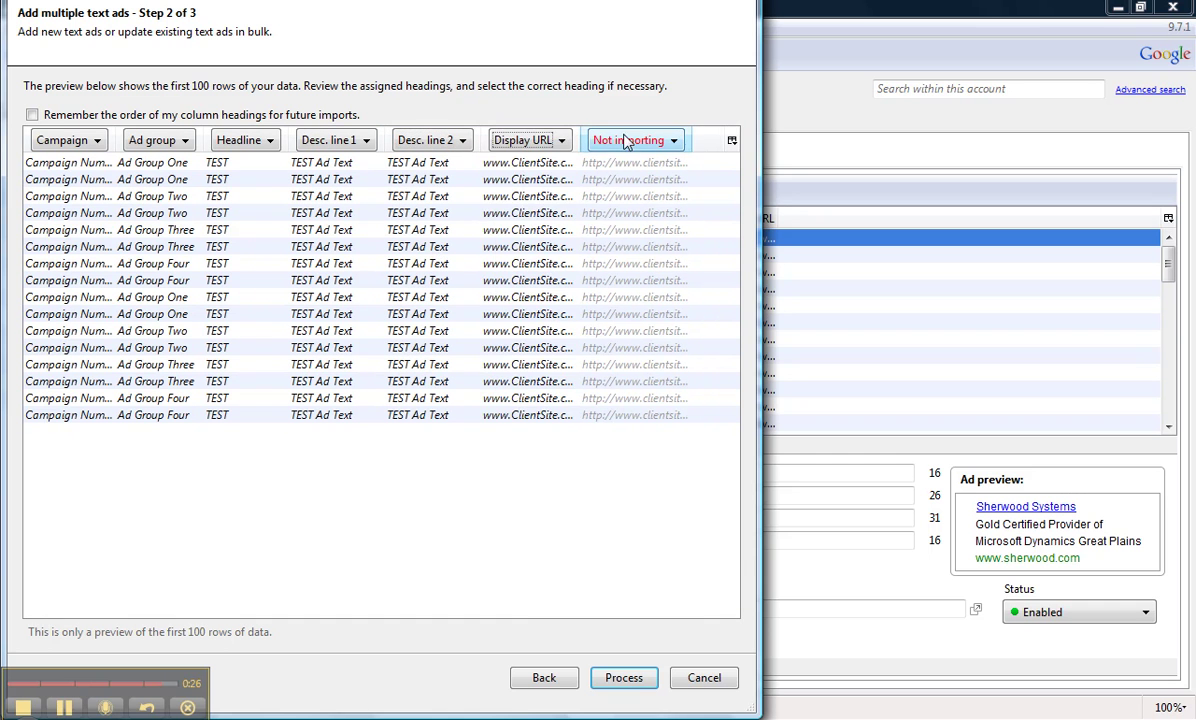
pyautogui.click(627, 141)
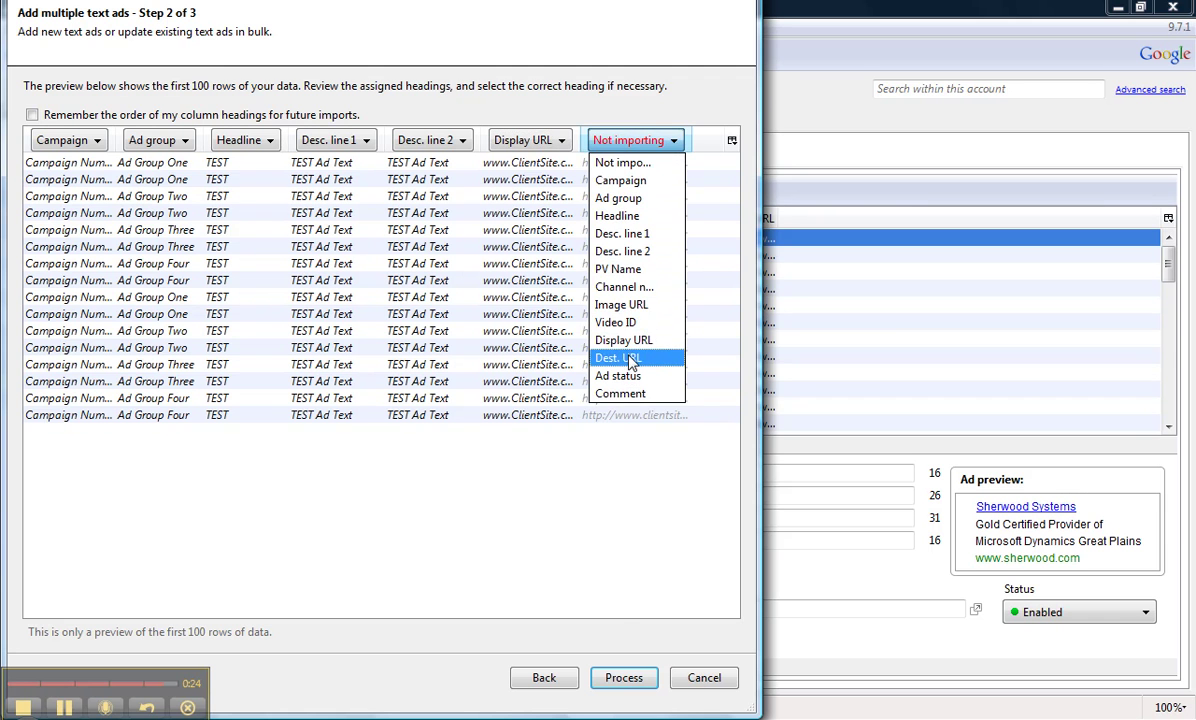
pyautogui.click(629, 358)
pyautogui.click(620, 677)
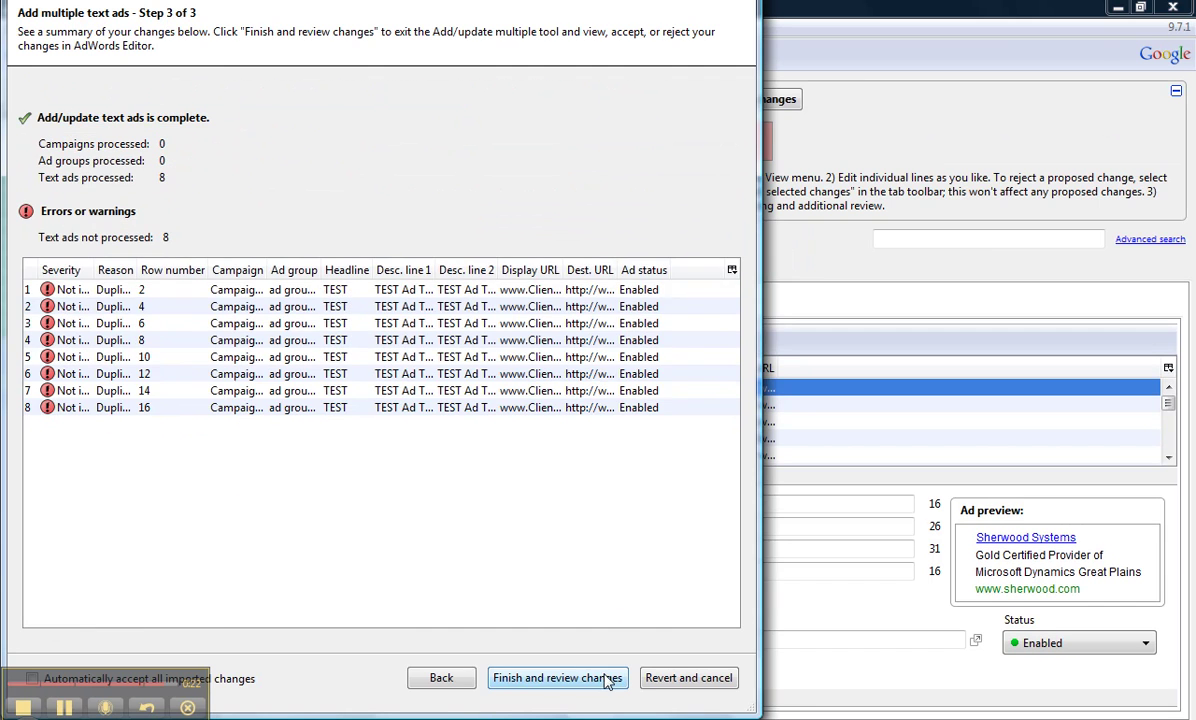
# Step: Keep the proposed text ad changes, collapse both campaigns, and begin posting to AdWords
pyautogui.click(600, 684)
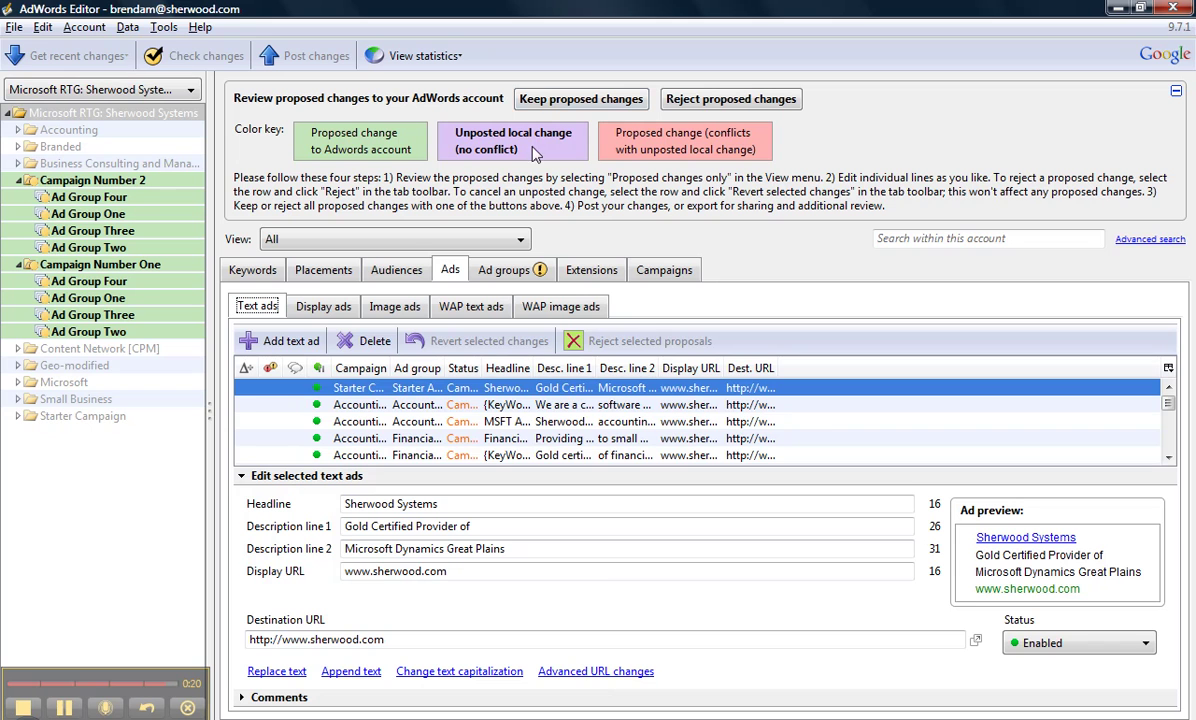
pyautogui.click(540, 99)
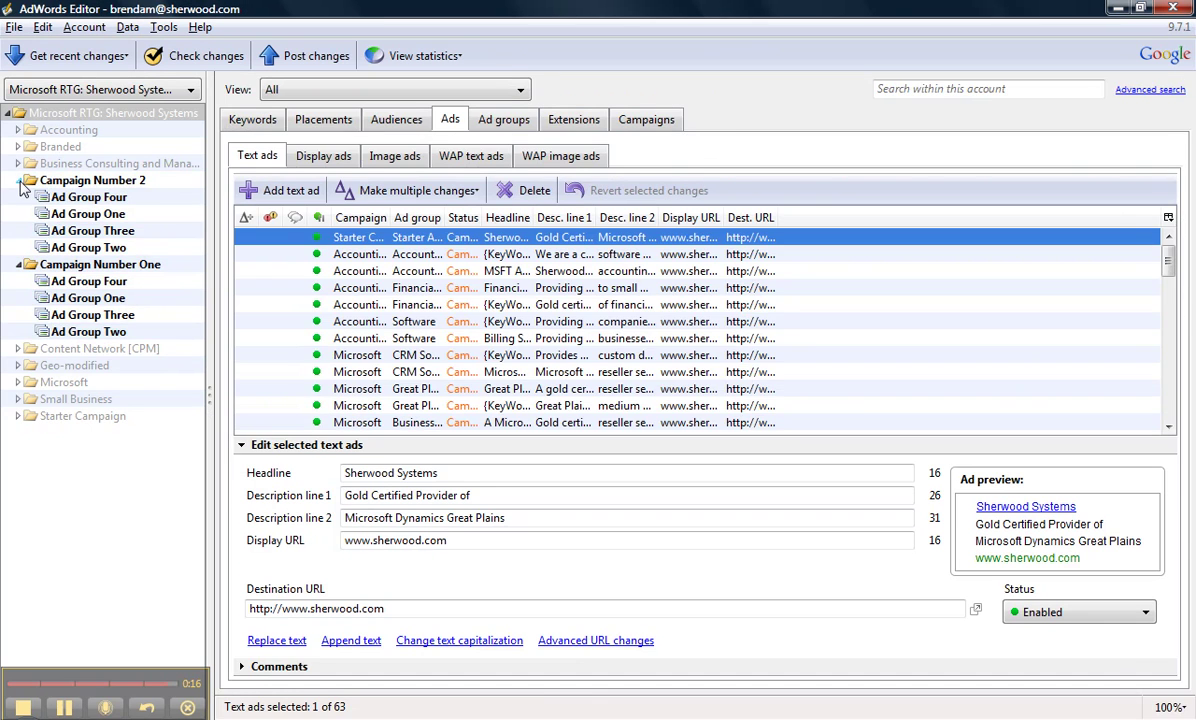
pyautogui.click(18, 180)
pyautogui.click(18, 197)
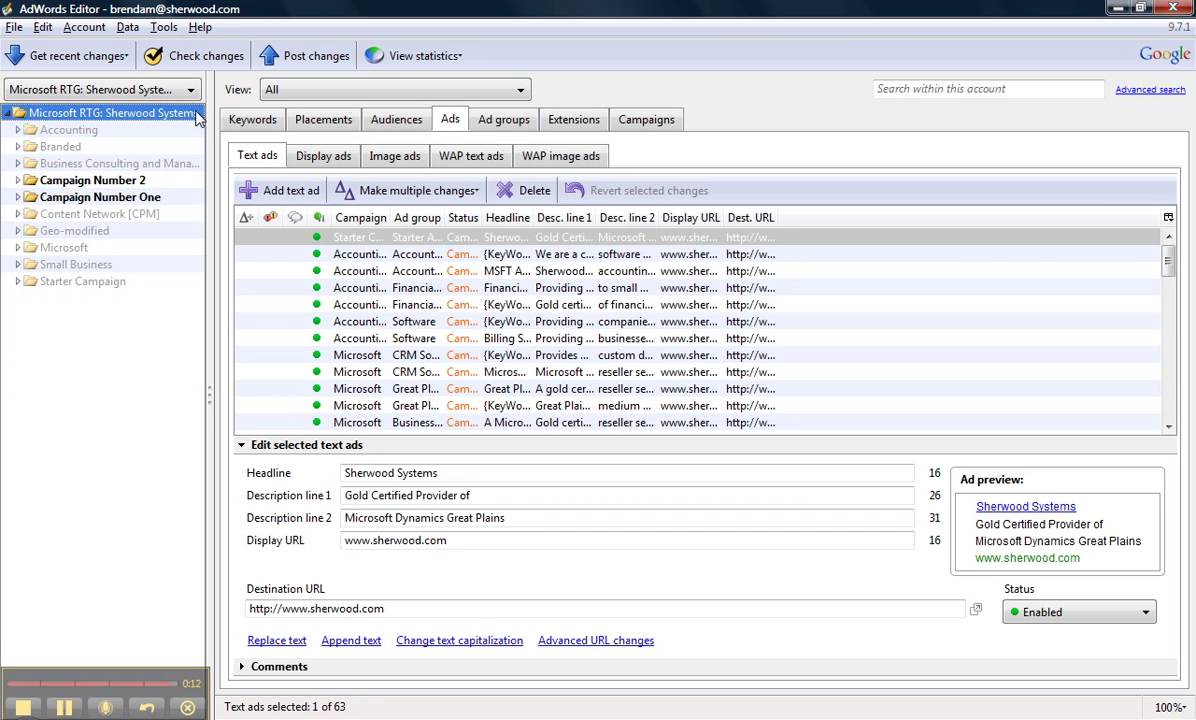
pyautogui.click(316, 60)
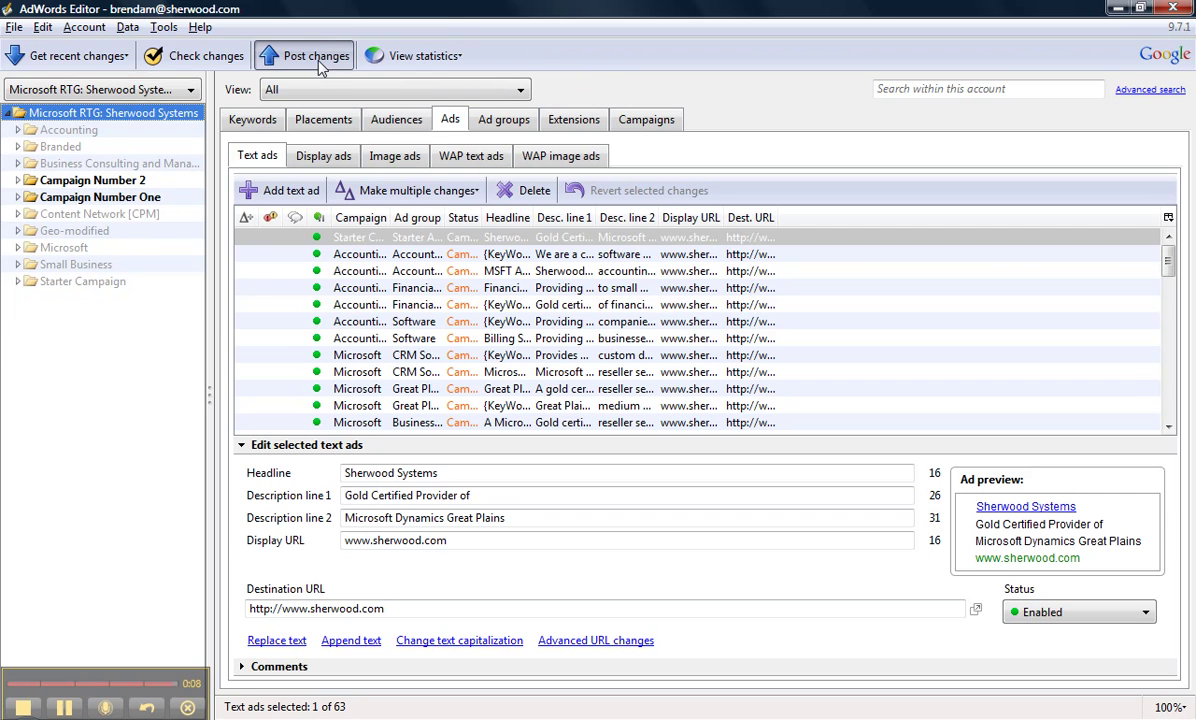